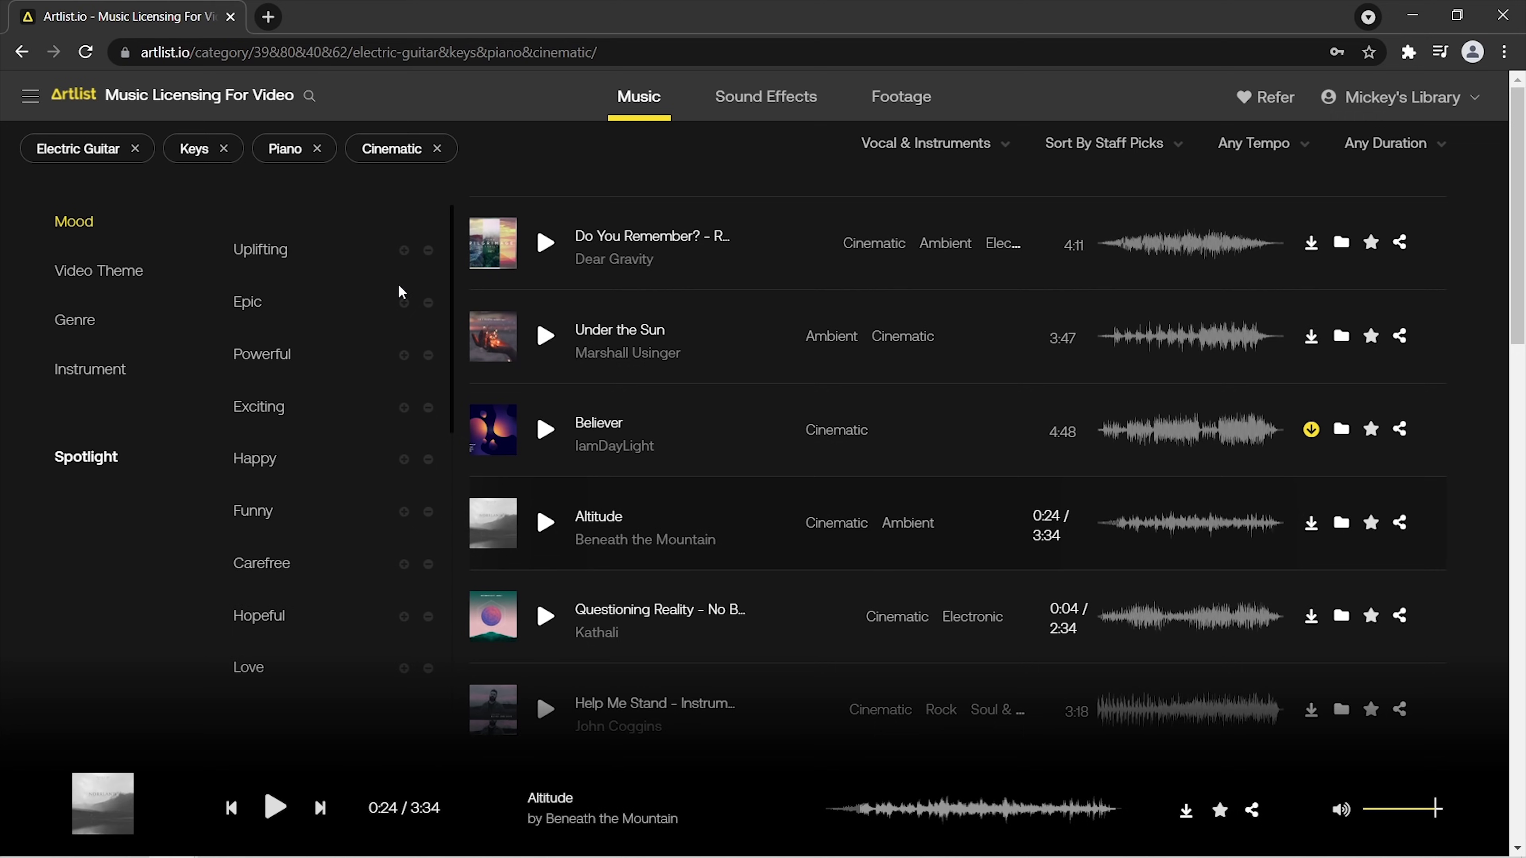
Narrow the music results further by adding the Peaceful mood filter.
scroll(304, 595, down, 3)
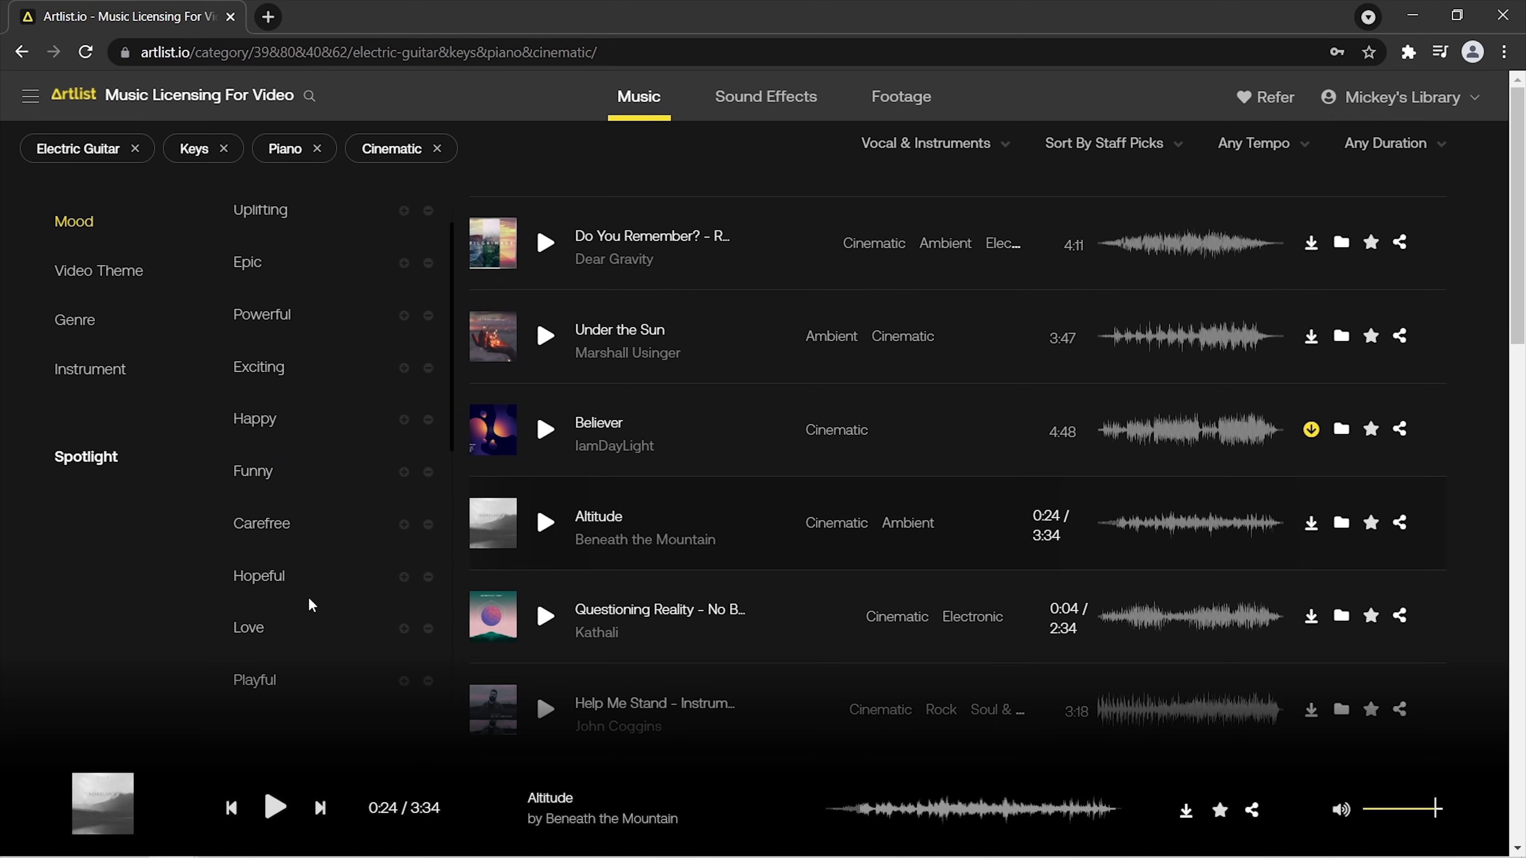
scroll(289, 591, down, 2)
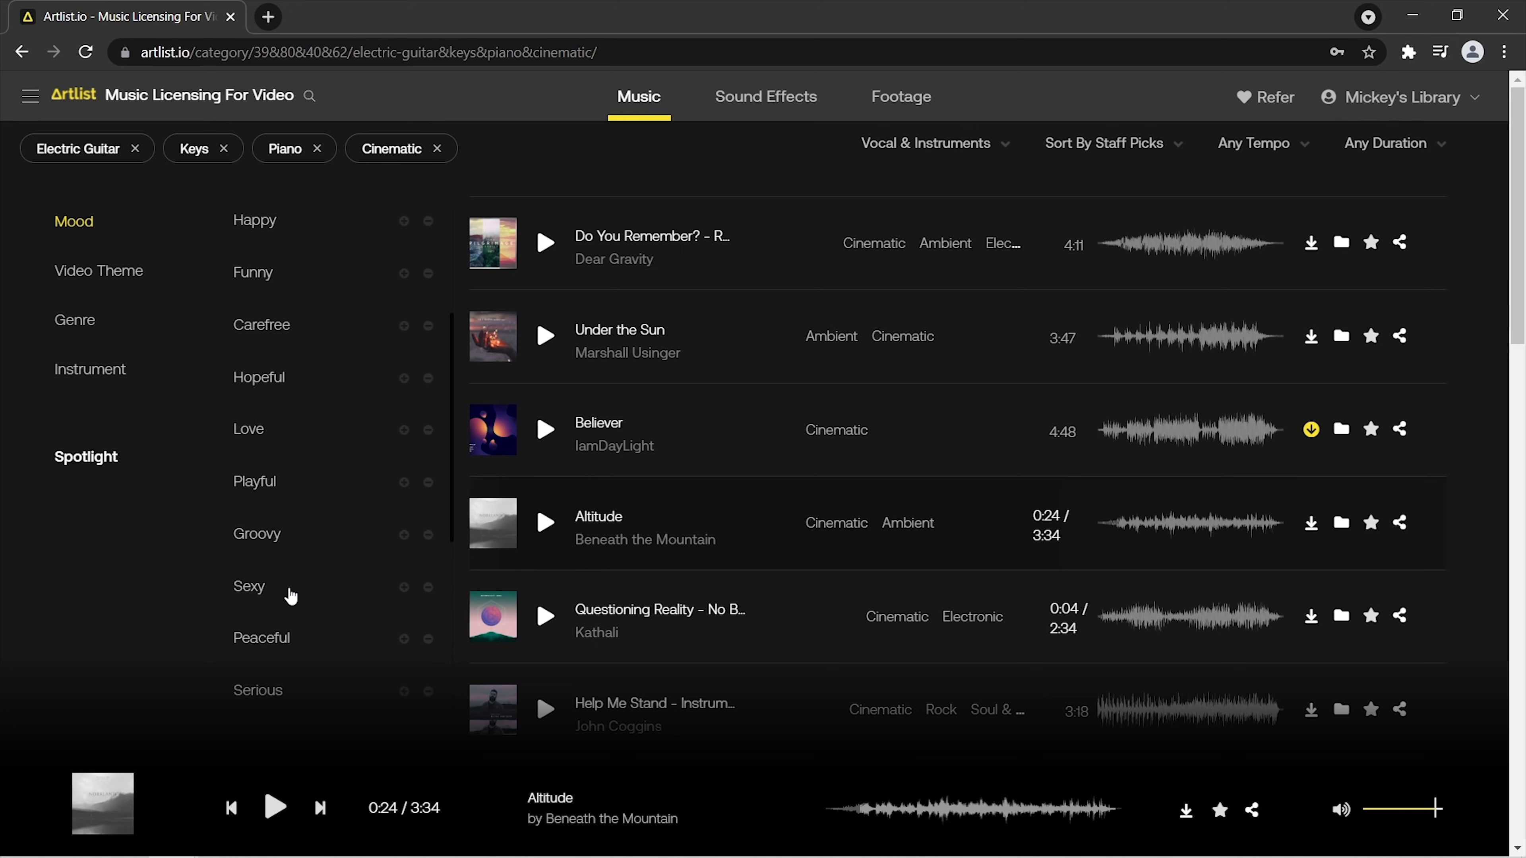
click(278, 640)
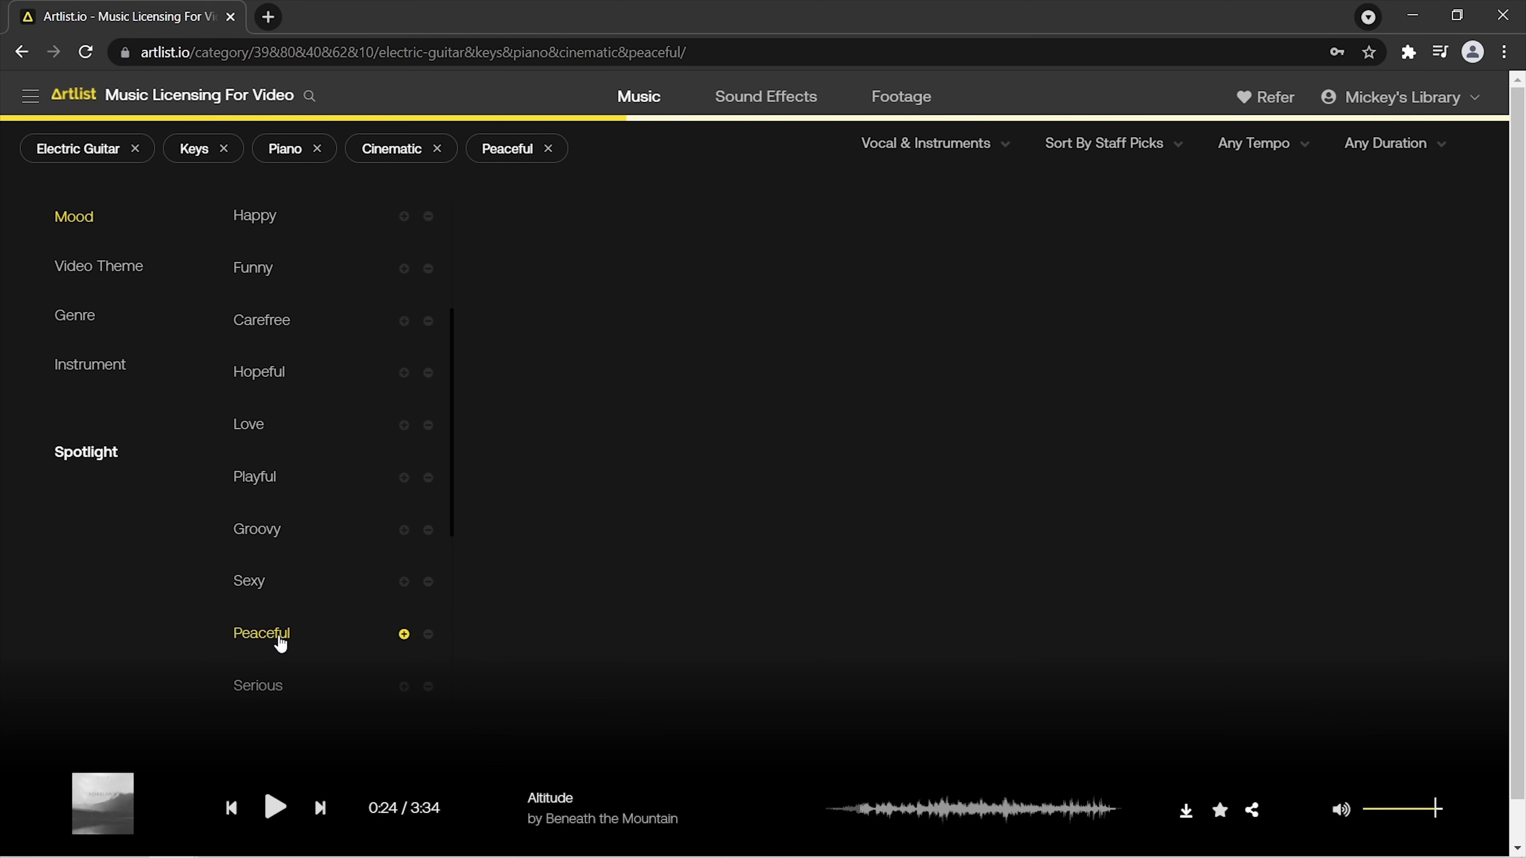
Play the track Altitude and audition several points near its beginning, ending with a replay from the opening.
scroll(426, 504, down, 3)
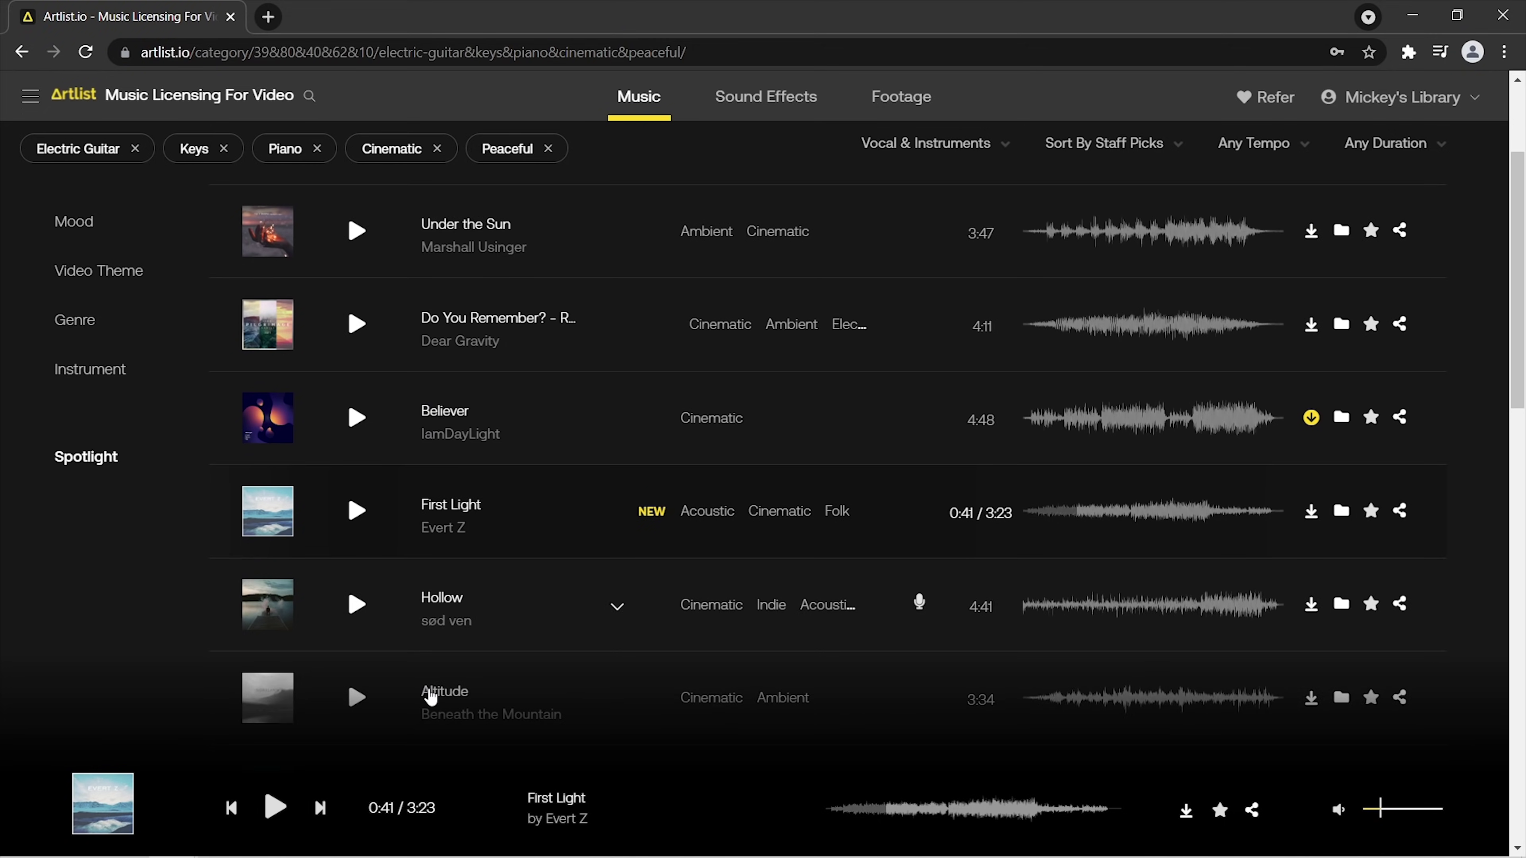
click(357, 697)
scroll(966, 517, down, 3)
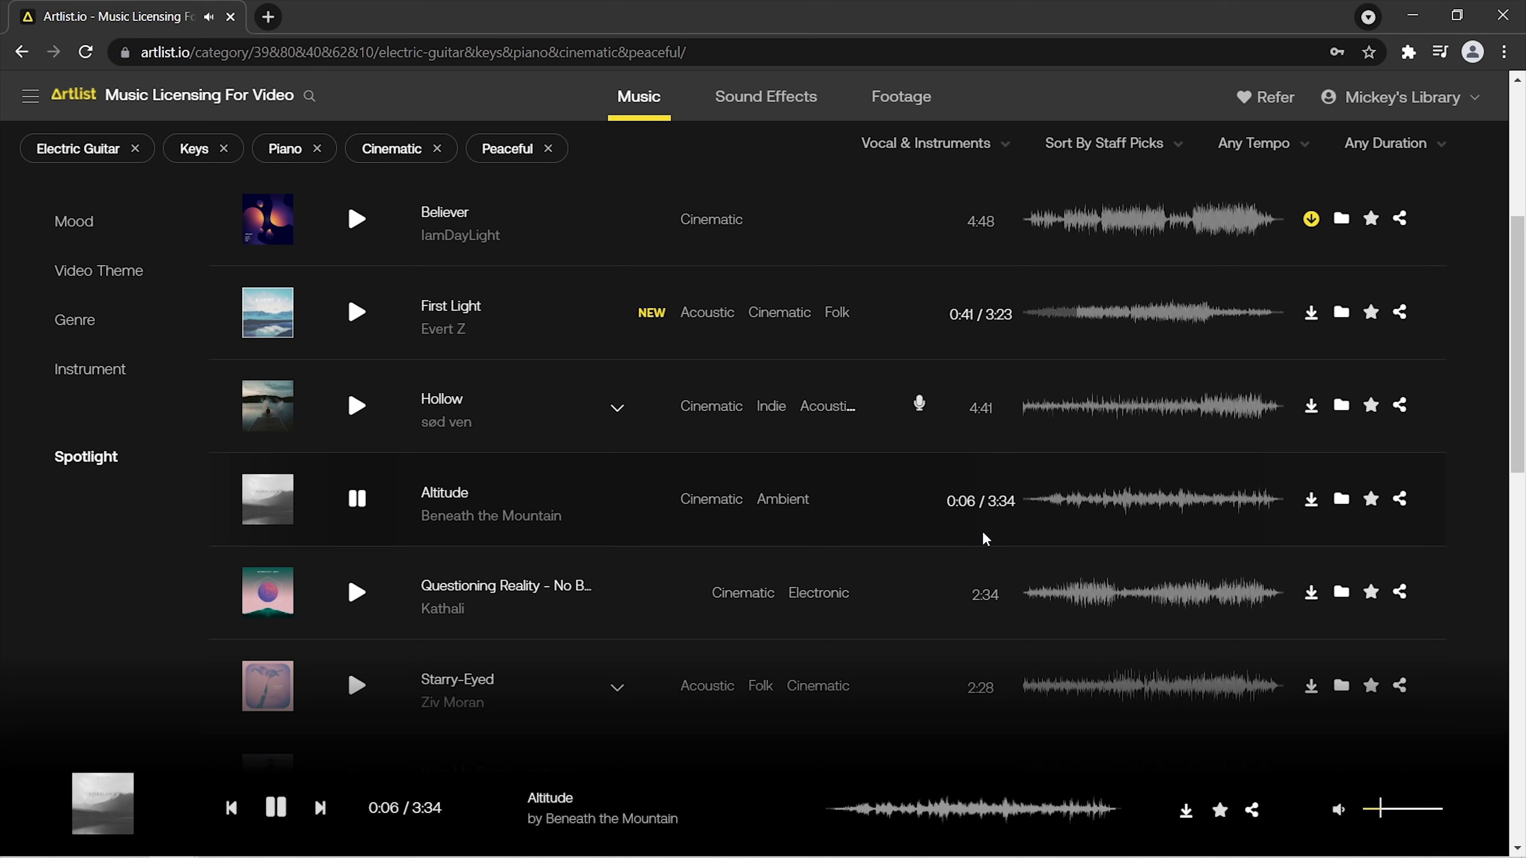
click(1060, 494)
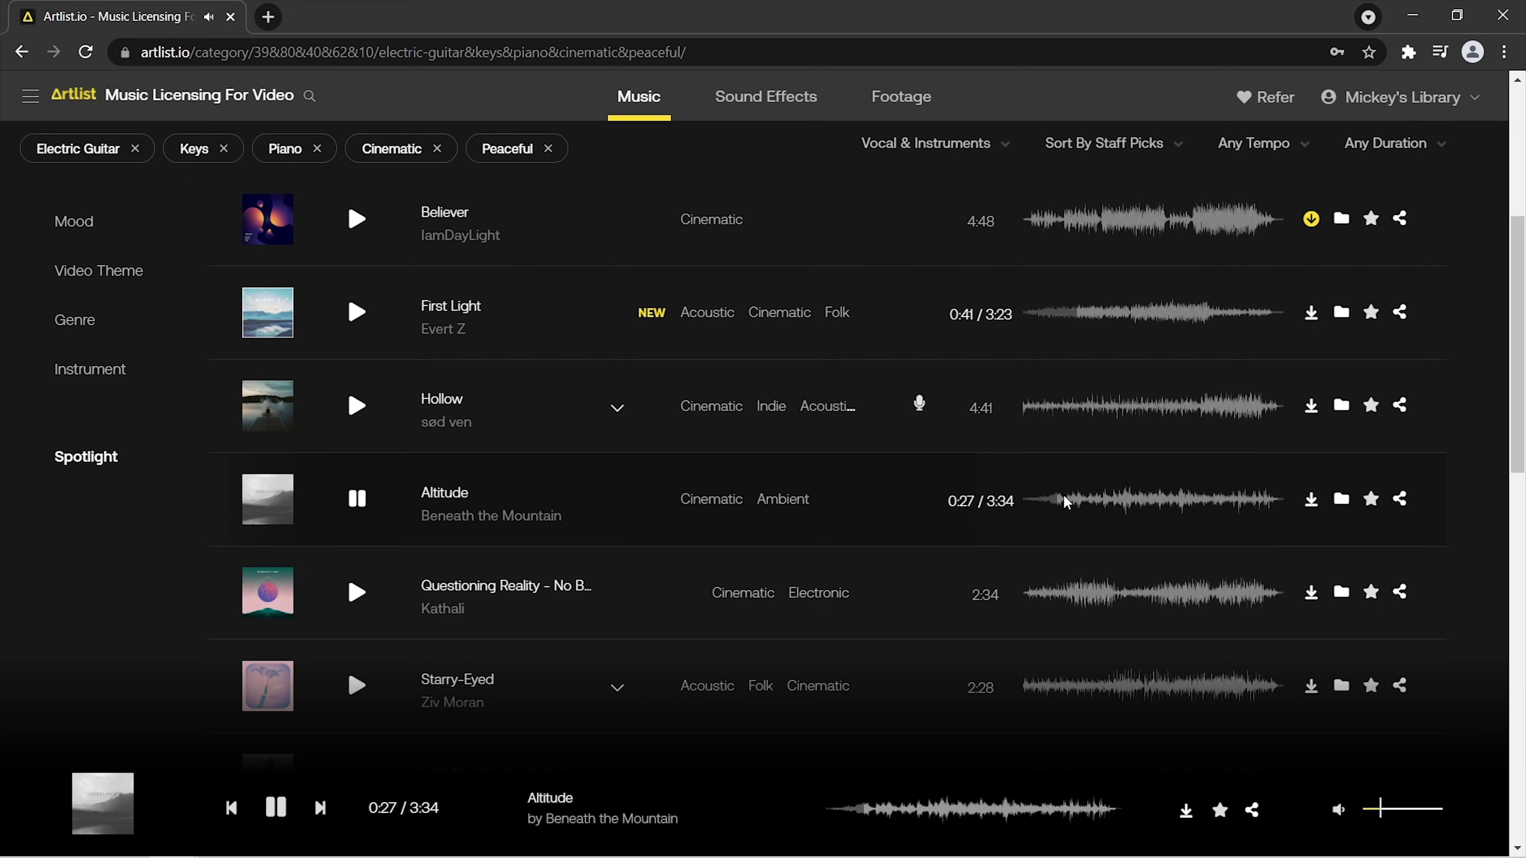
click(1052, 498)
click(1031, 502)
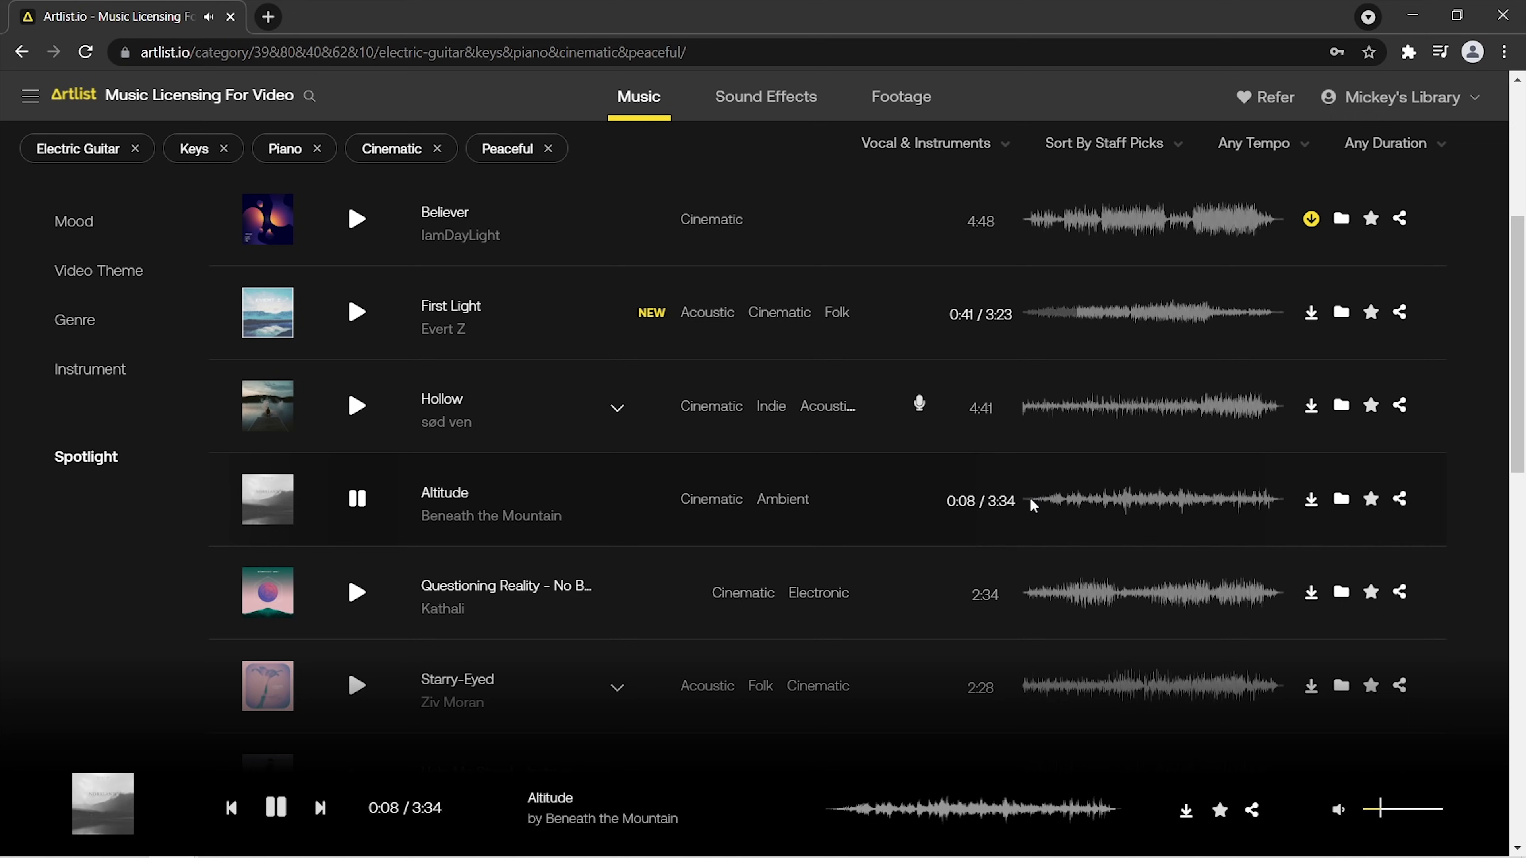
Switch to Premiere Pro and preview the C0026_1 sequence while Altitude keeps playing, stopping just after the cut to C1790.MP4.
mouse_move(323, 854)
click(222, 852)
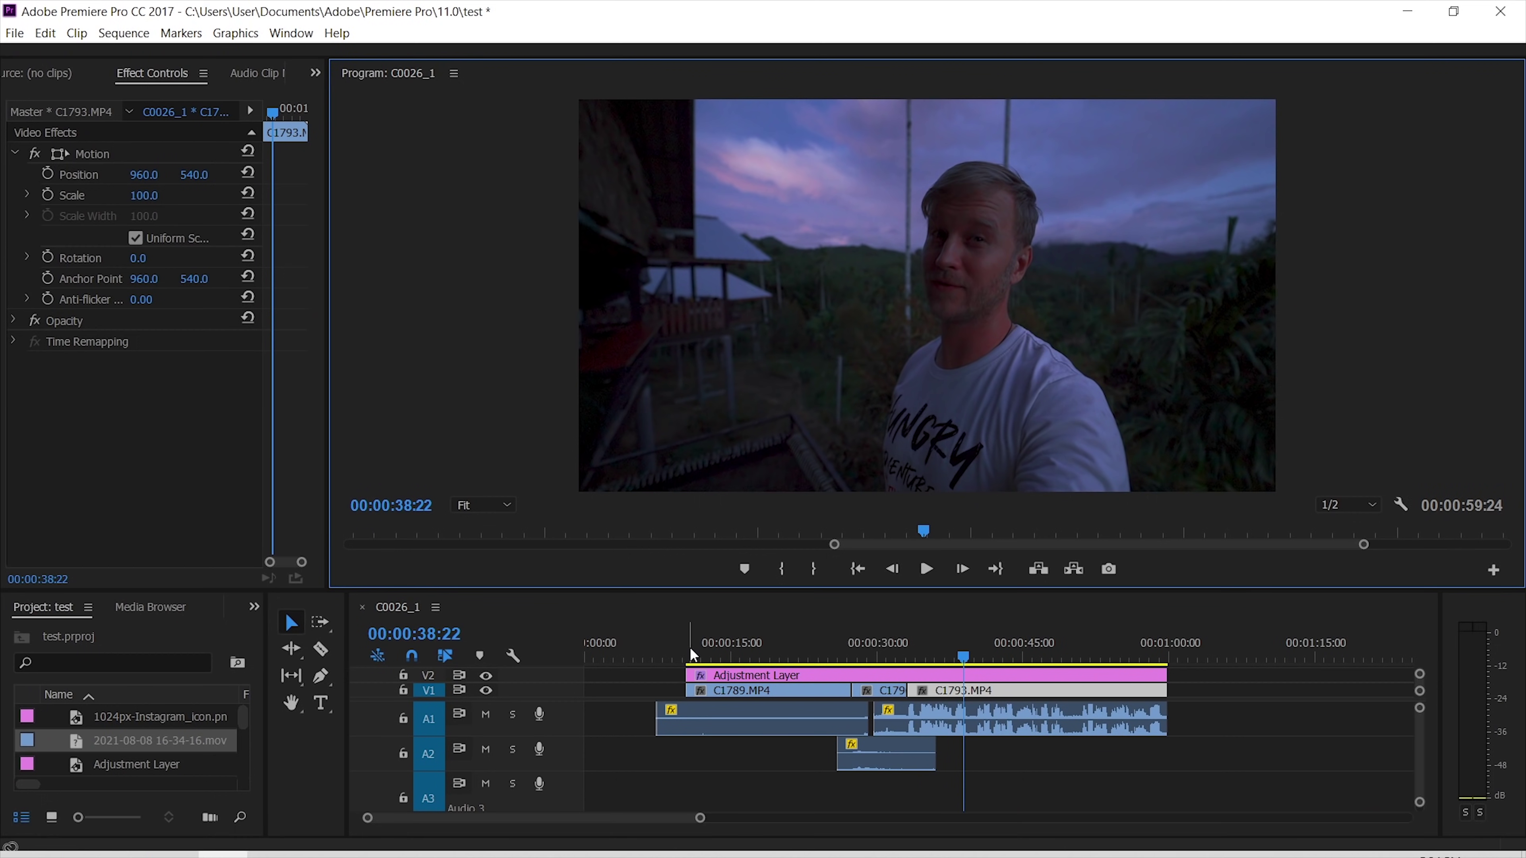
click(926, 567)
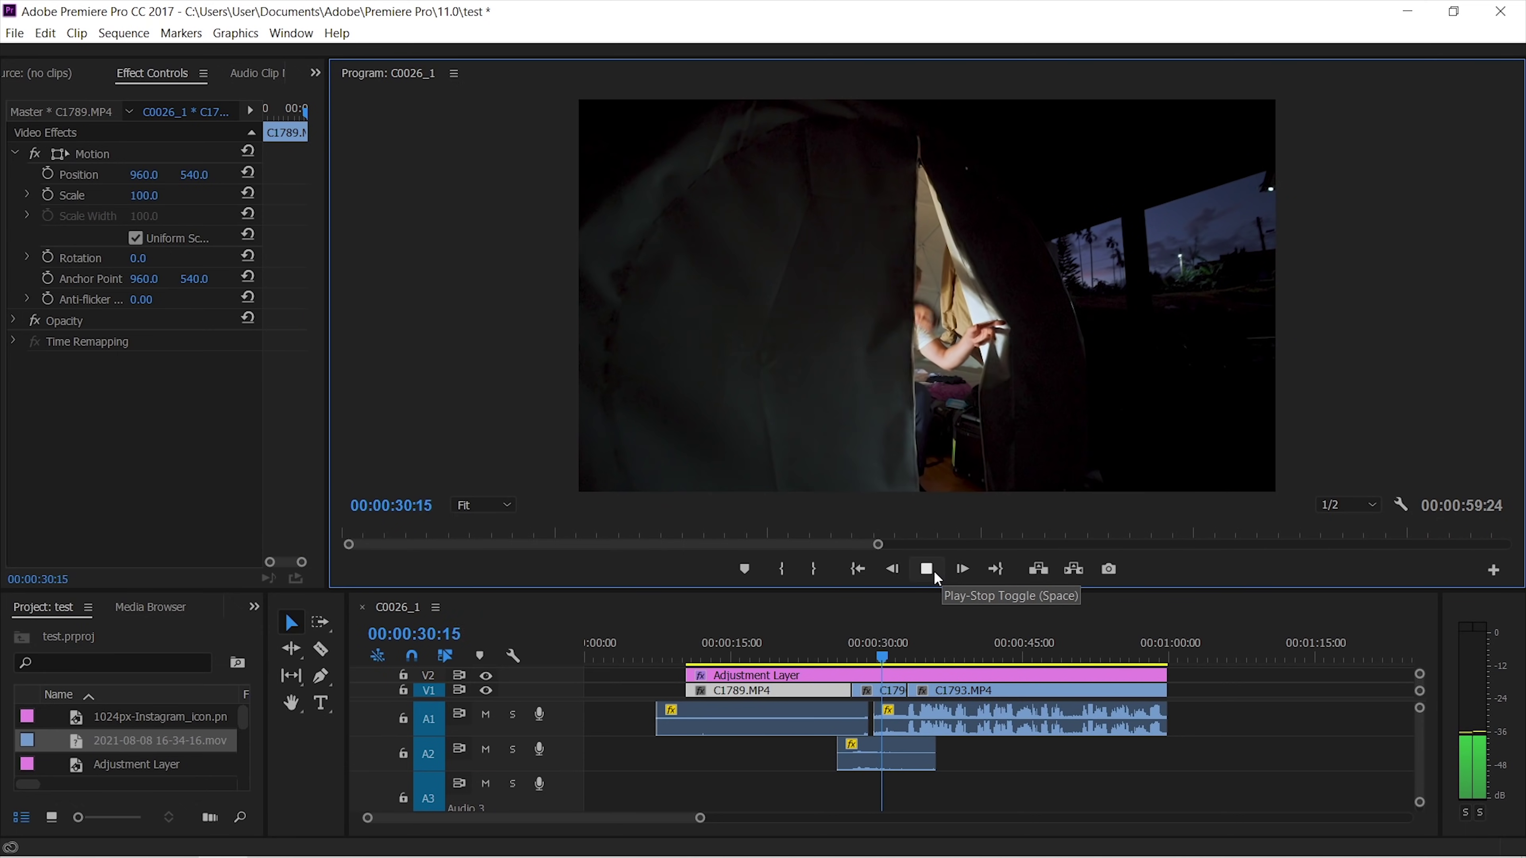
click(934, 570)
Switch back to Artlist in the browser and pause Altitude.
mouse_move(242, 829)
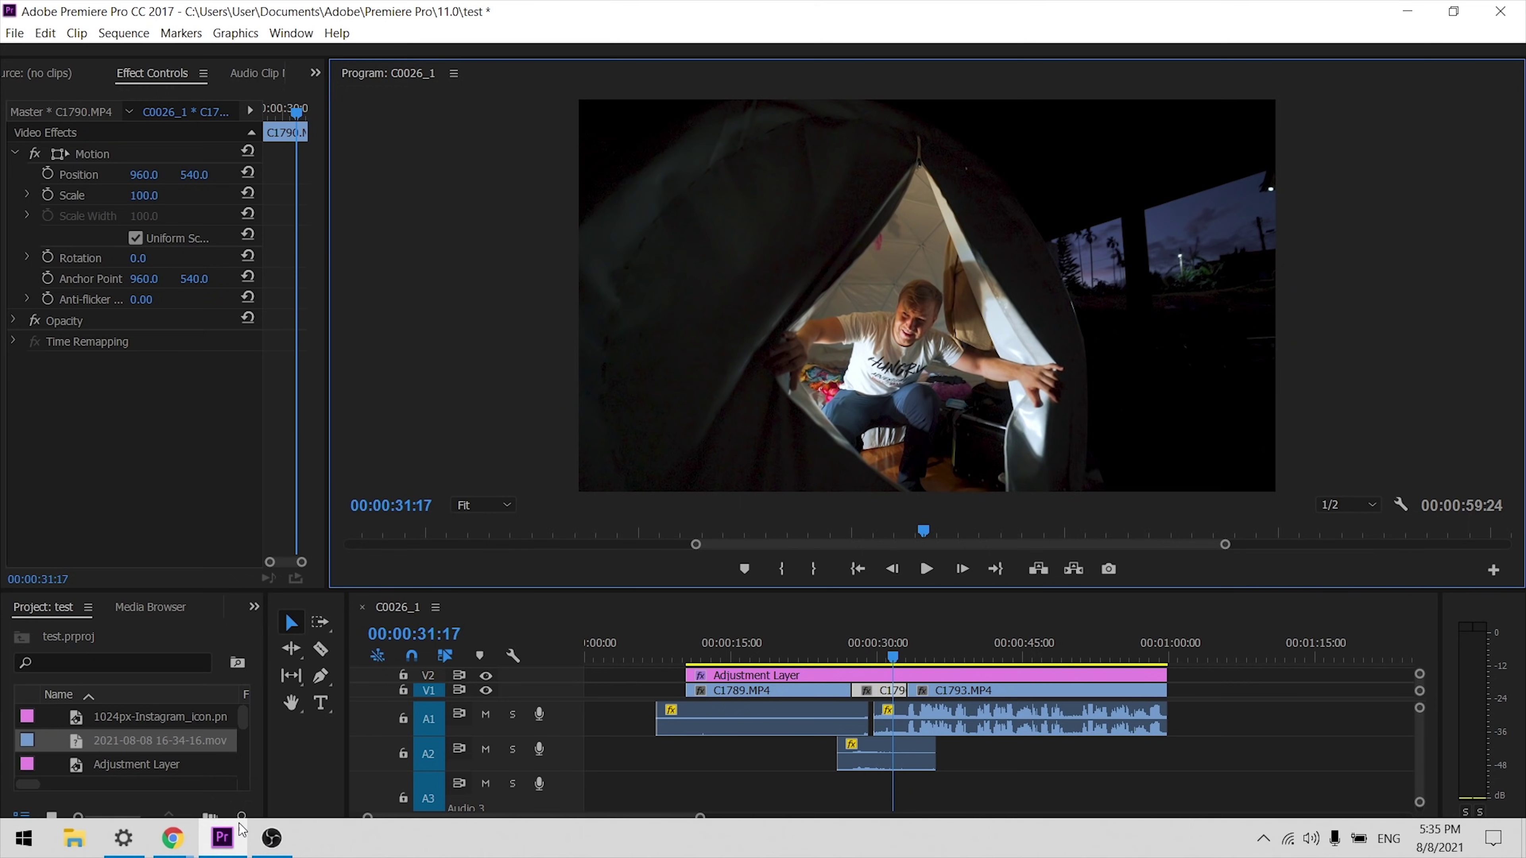
mouse_move(172, 837)
click(324, 724)
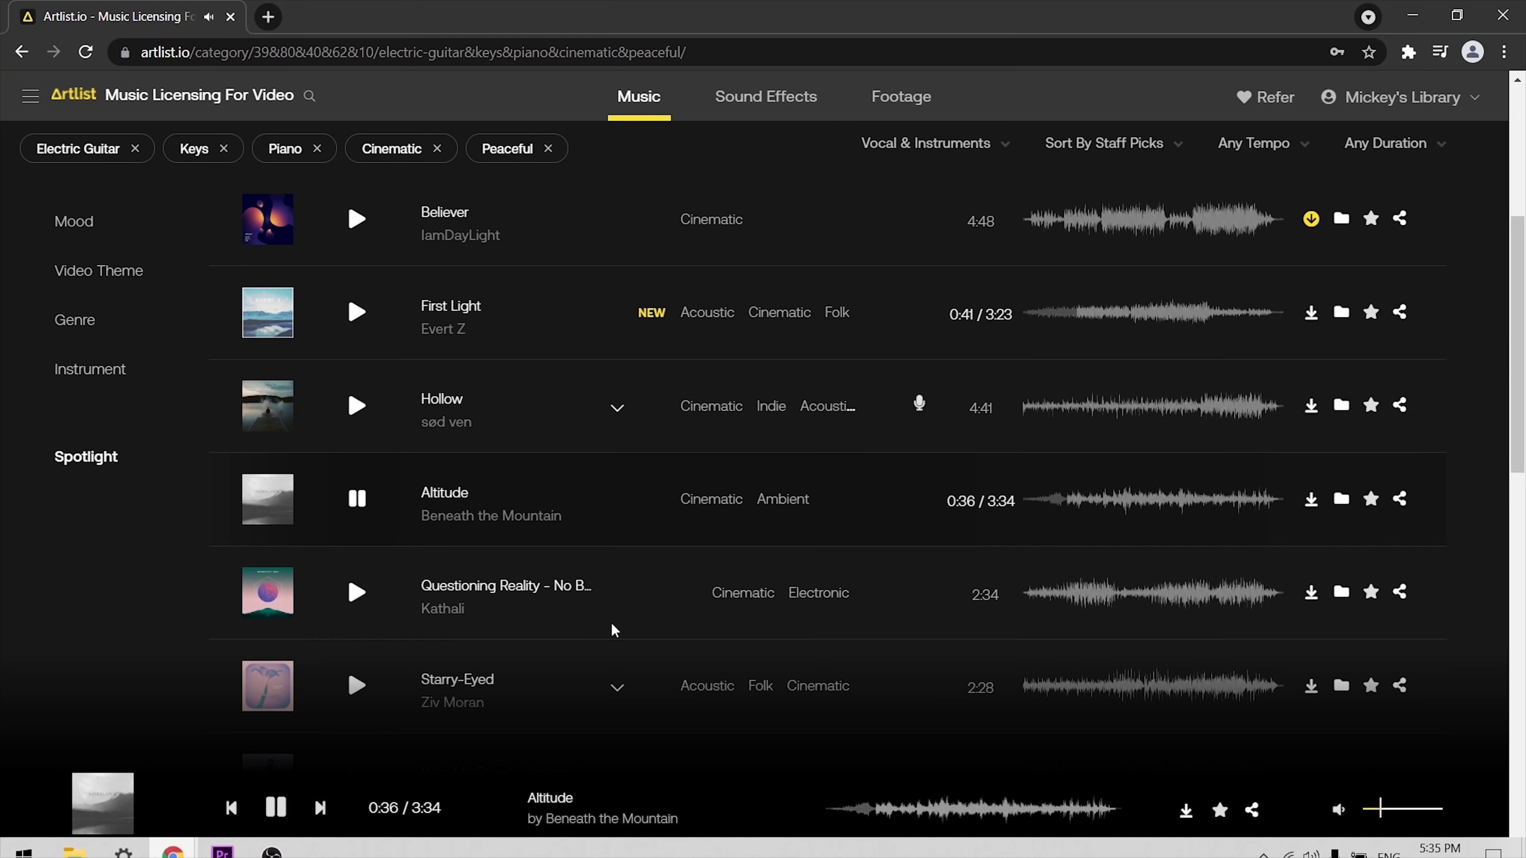
click(357, 499)
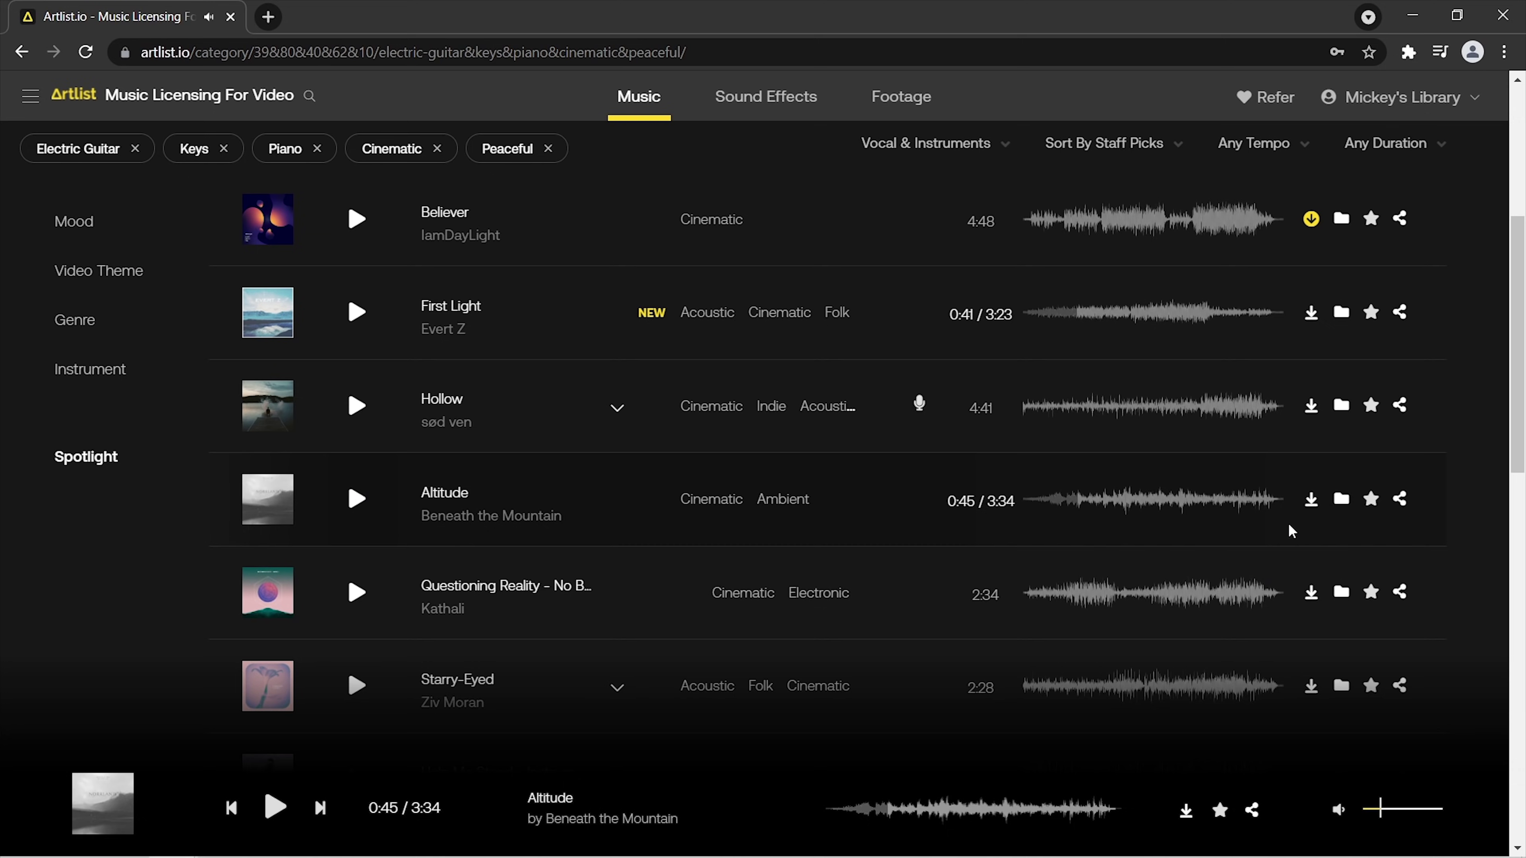
Download the Altitude track and open the library's download history.
mouse_move(1308, 498)
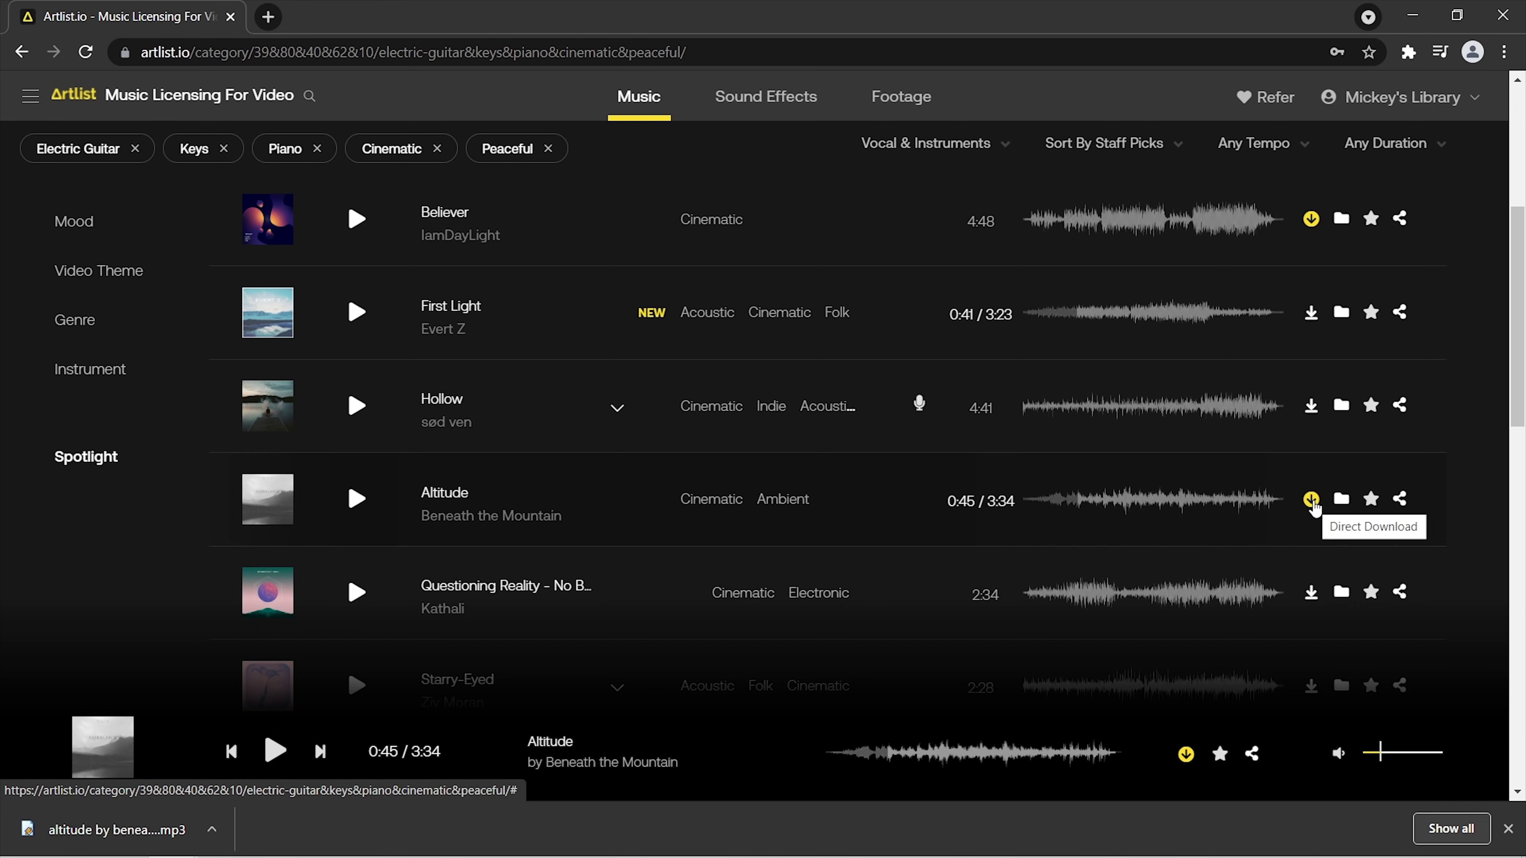
click(1406, 100)
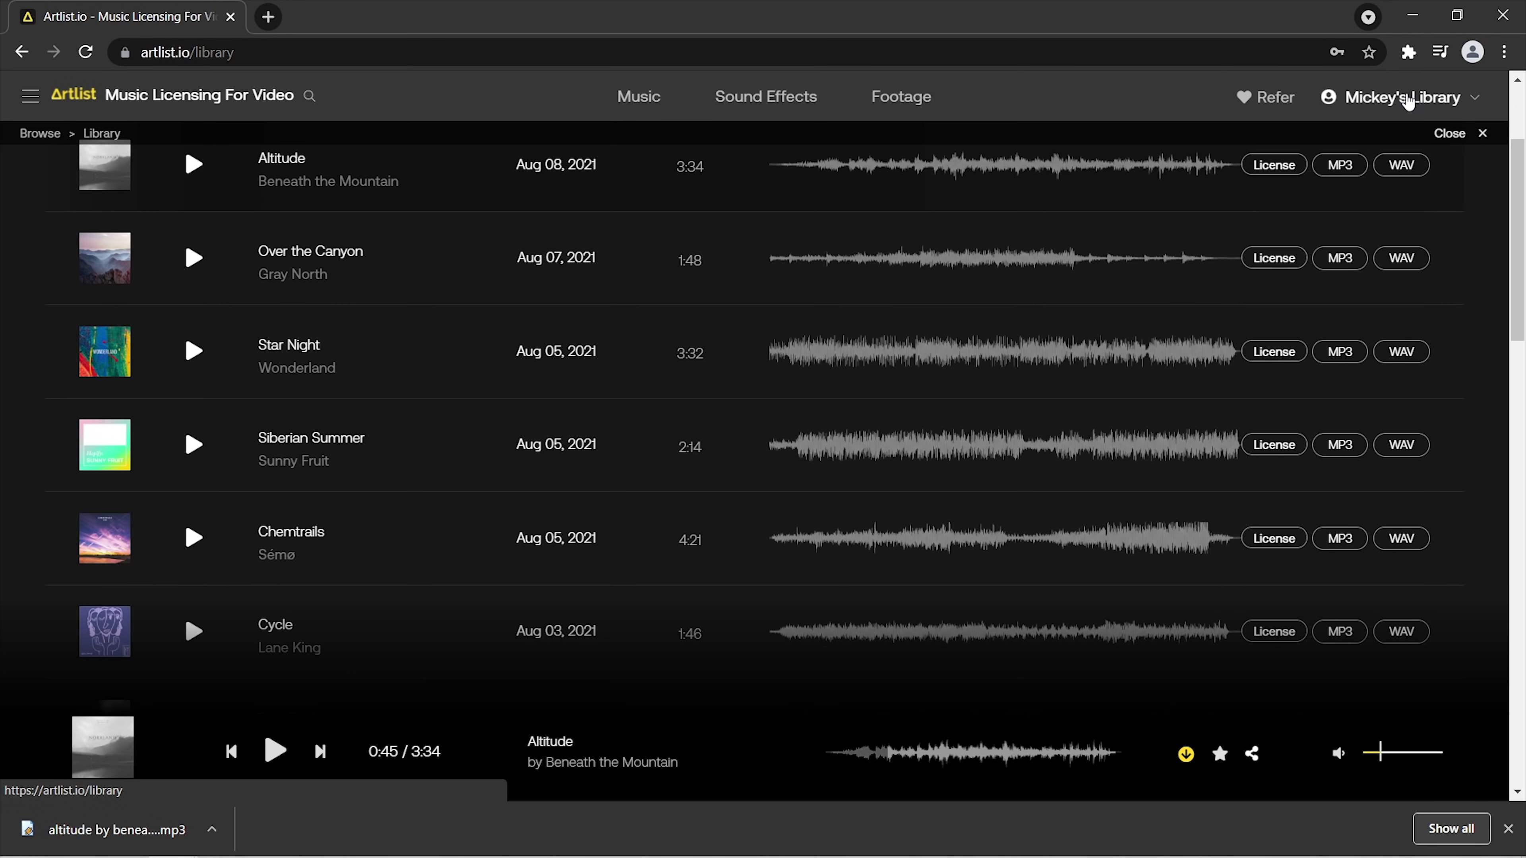
scroll(1268, 199, up, 3)
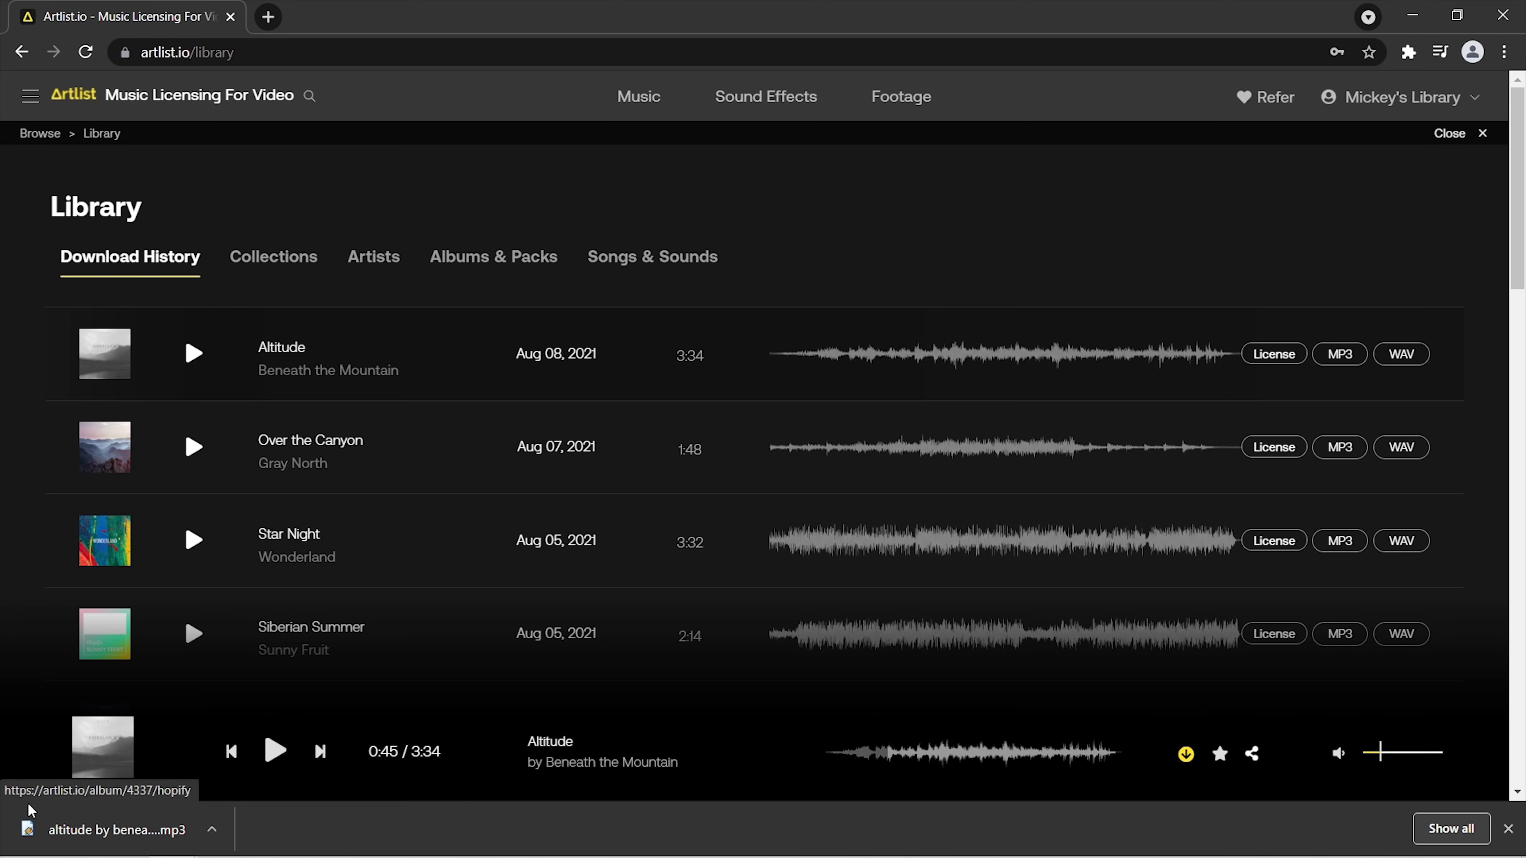
Add the downloaded Altitude MP3 to audio track A3 in Premiere Pro, then enlarge the timeline and expand A3.
drag(122, 842, 661, 800)
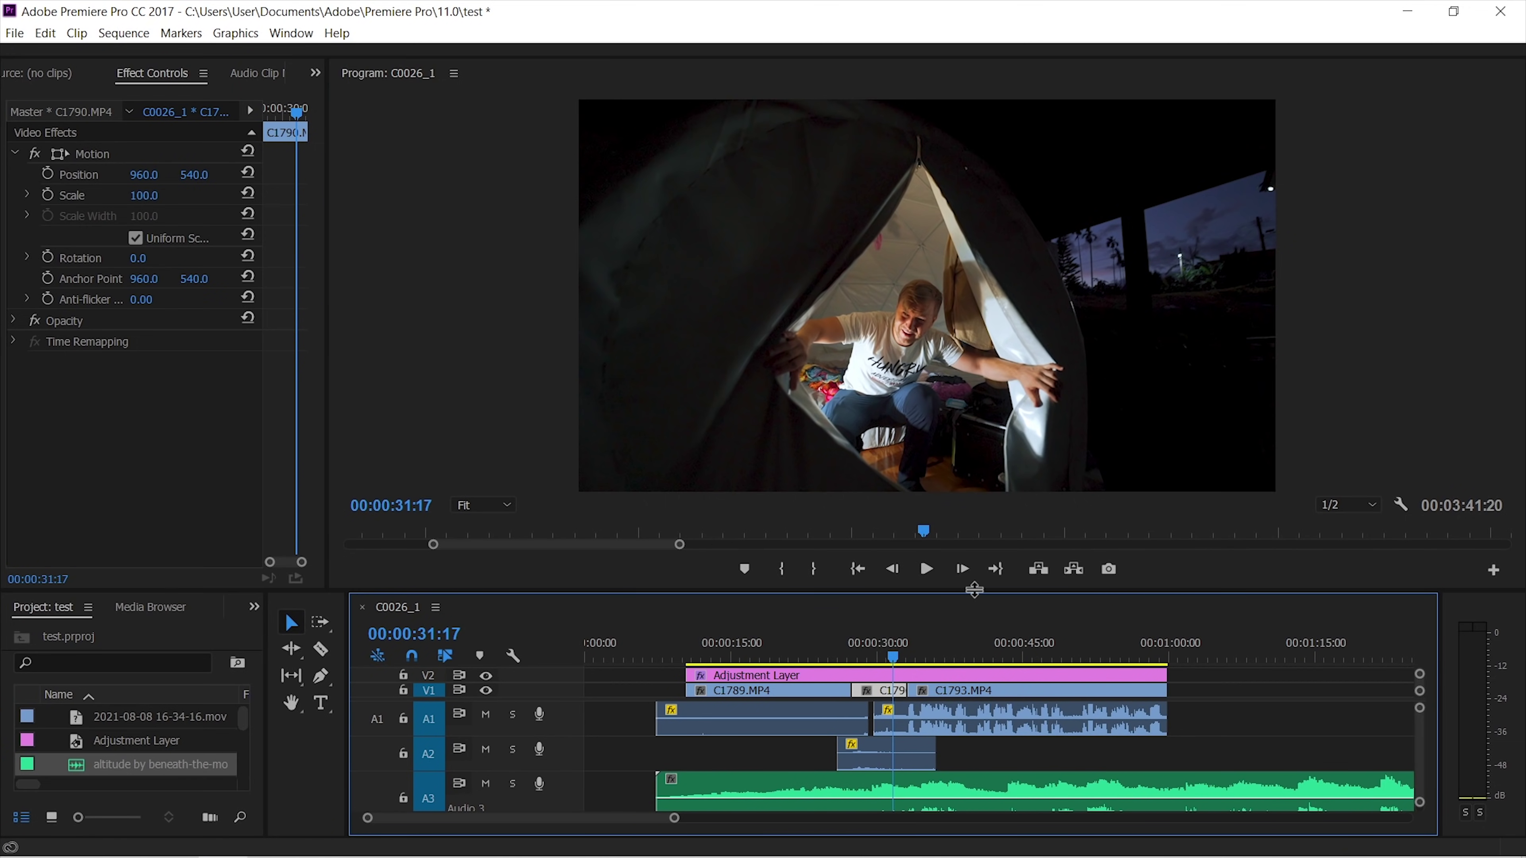
drag(975, 590, 989, 465)
key(minus)
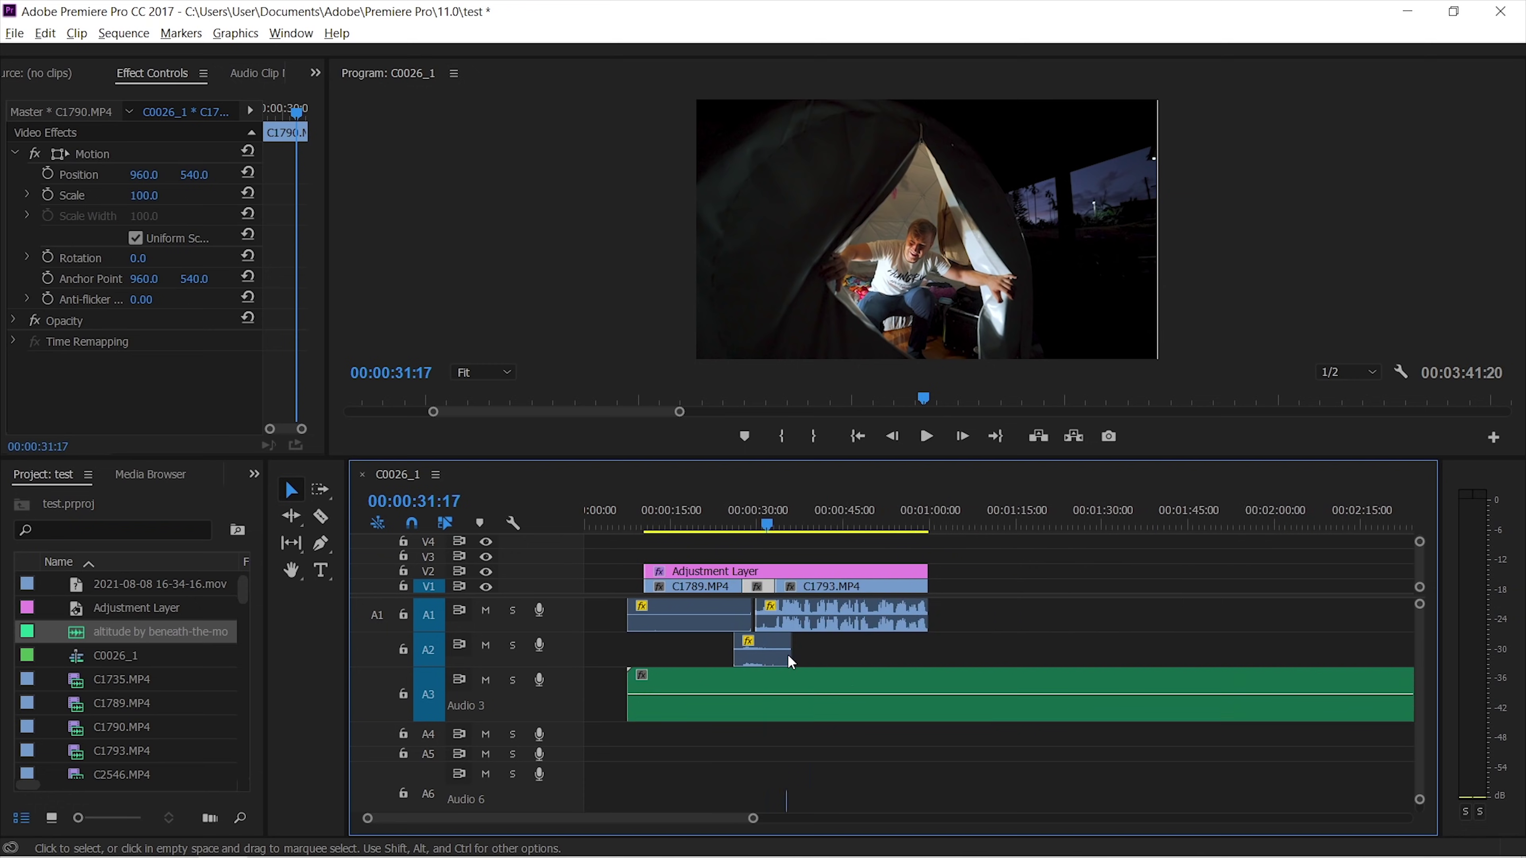
key(minus)
double_click(520, 700)
Lower the volume of the Altitude clip on A3 and briefly play the sequence.
drag(837, 702, 838, 715)
click(926, 436)
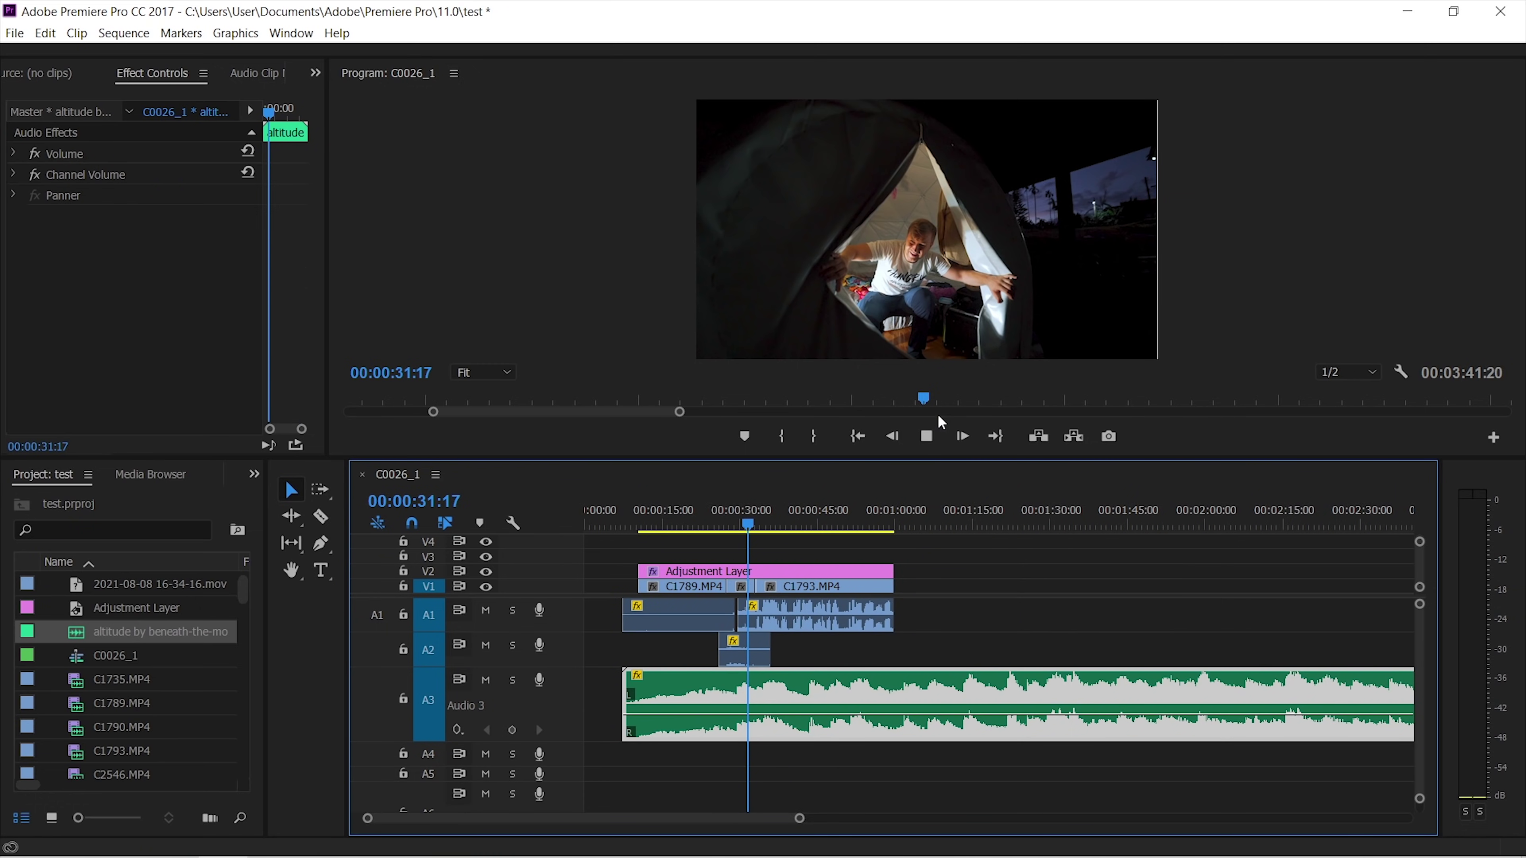
key(space)
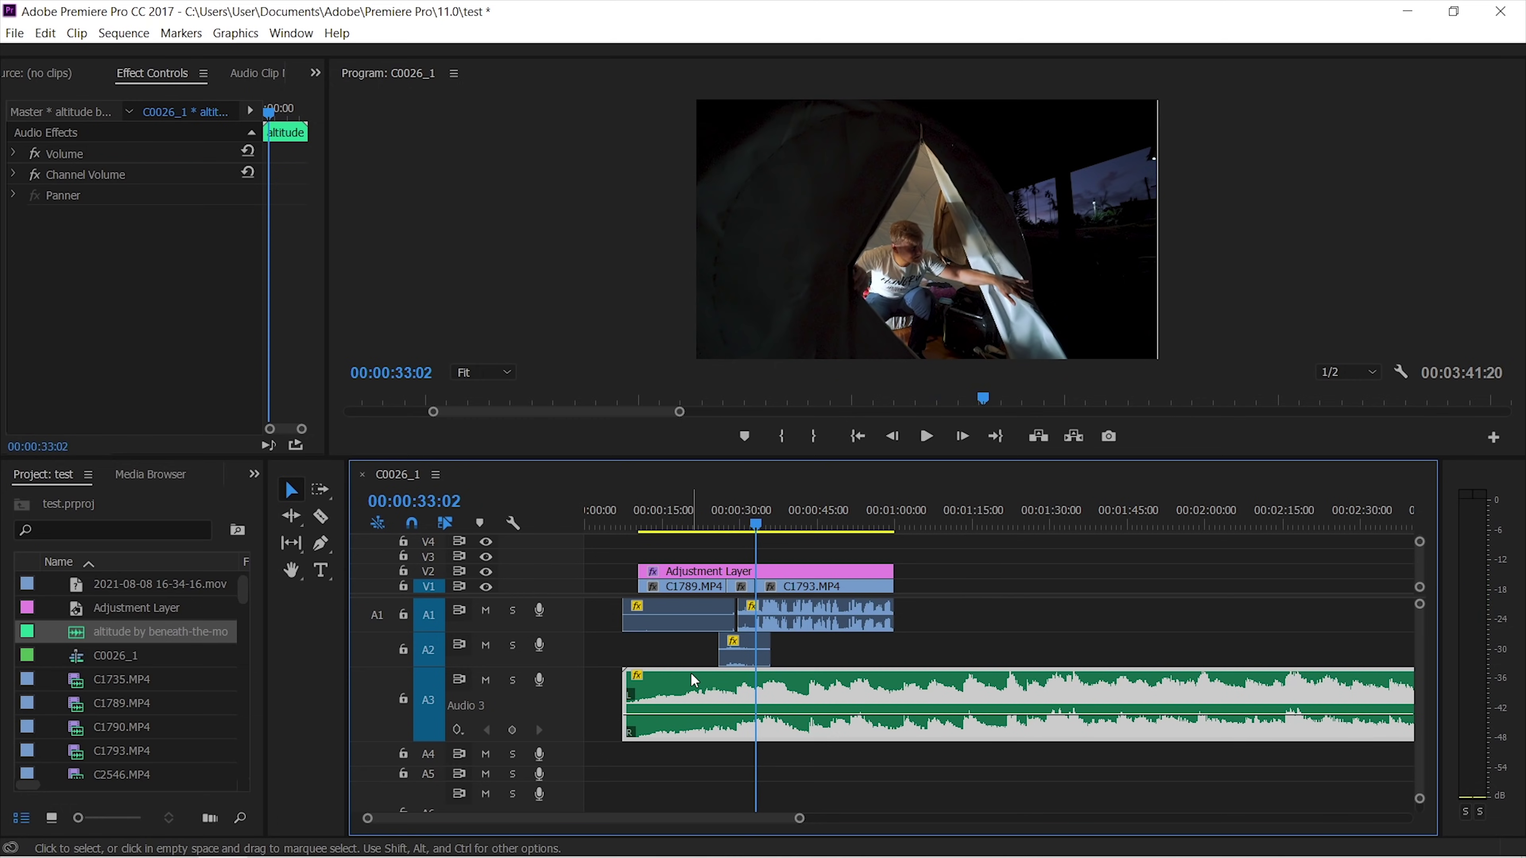
Move the Altitude clip on A3 about 5 seconds earlier.
key(equal)
key(equal)
key(equal)
drag(684, 682, 616, 689)
Play the sequence from just before the first video clip and lower the Altitude clip's volume further during playback.
click(690, 520)
key(space)
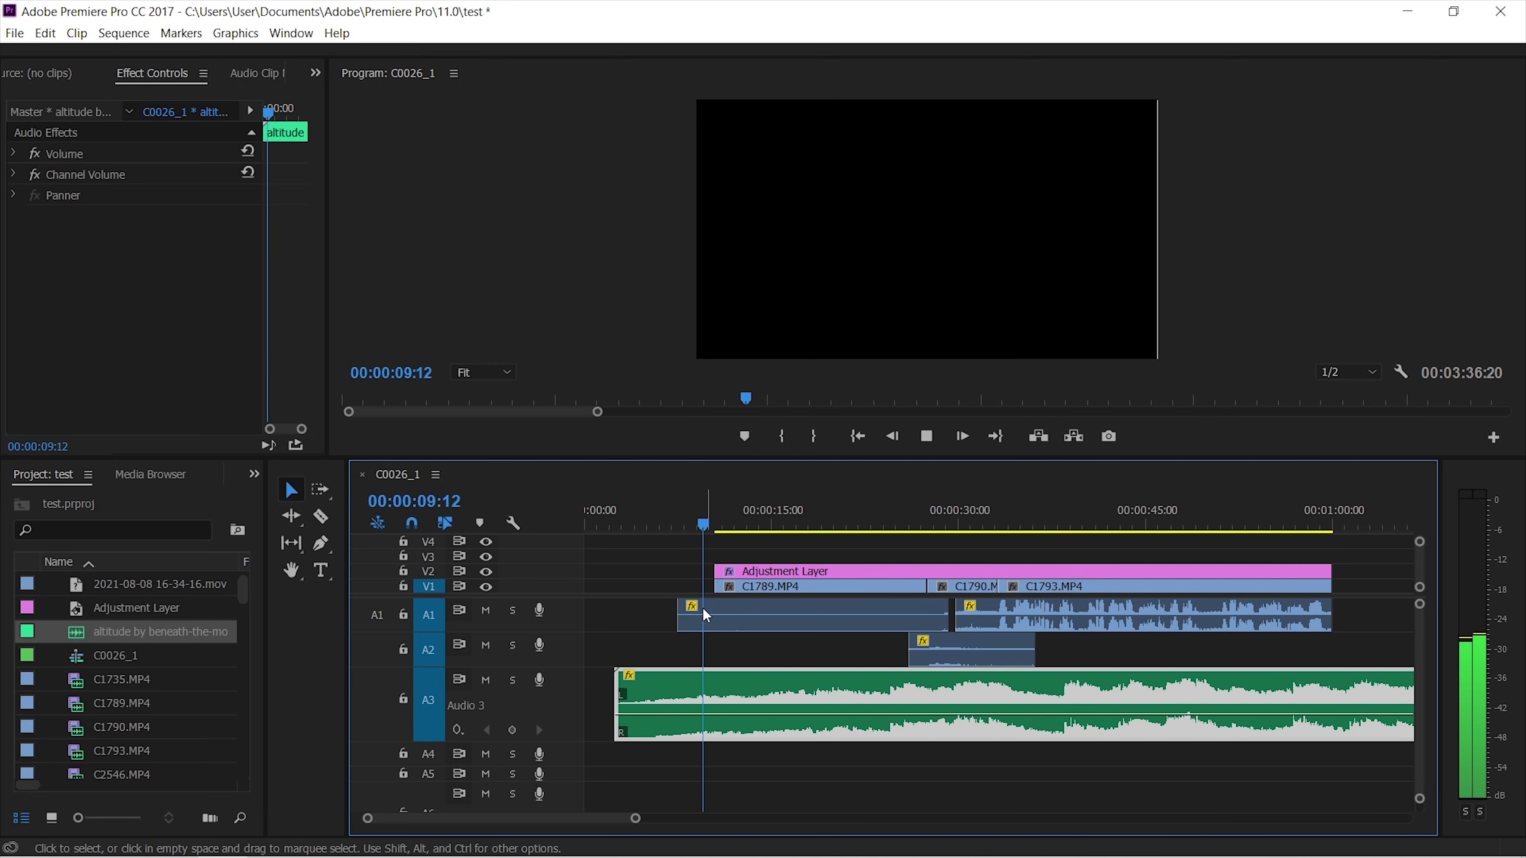
drag(840, 715, 841, 742)
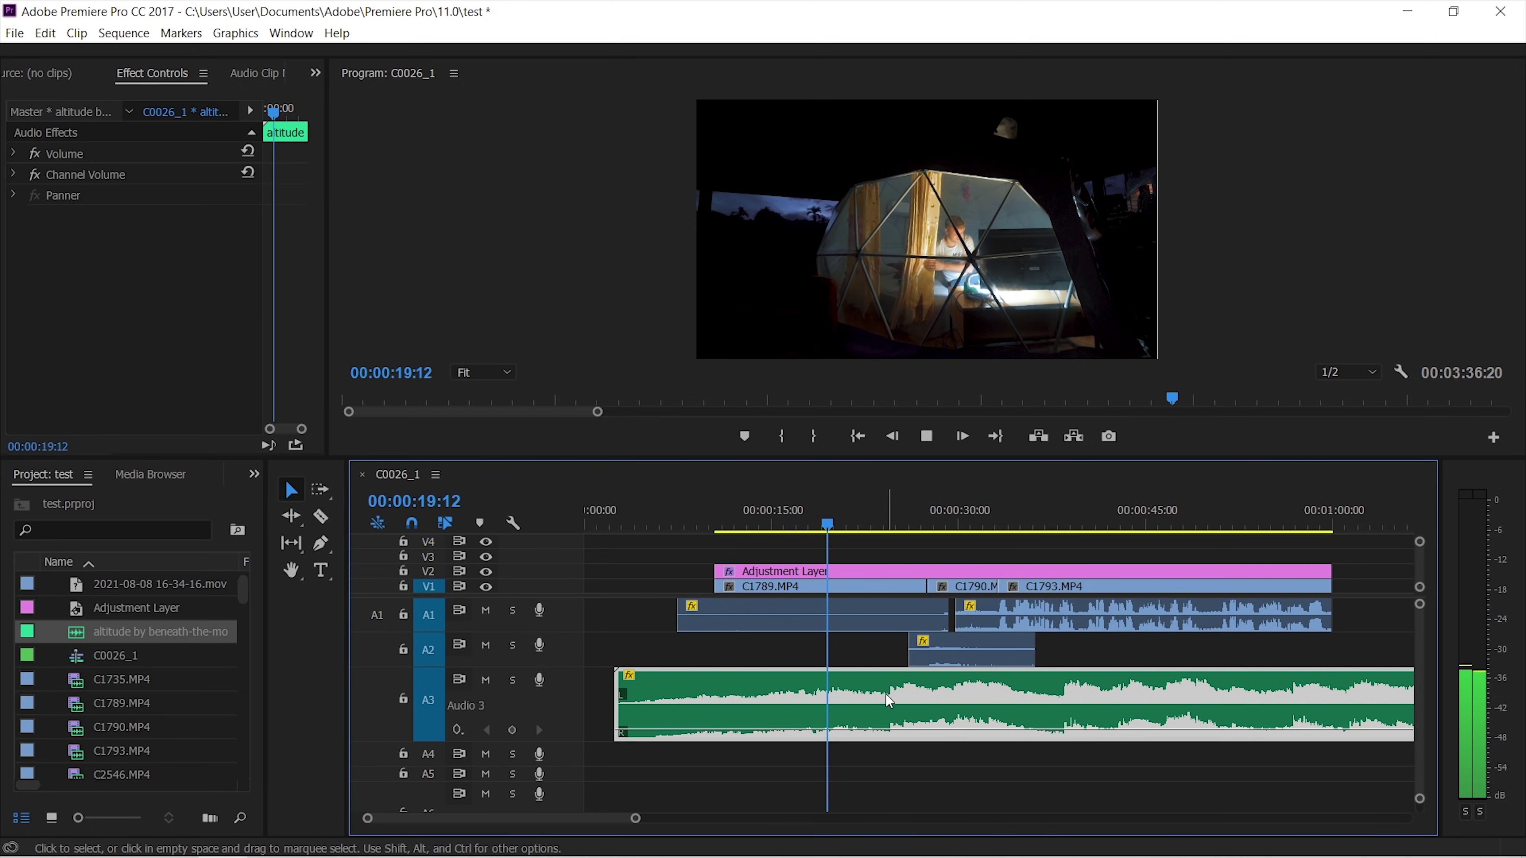
Stop playback and move the Altitude clip about 3 seconds later so its swell meets the cut to C1790.MP4.
key(space)
key(equal)
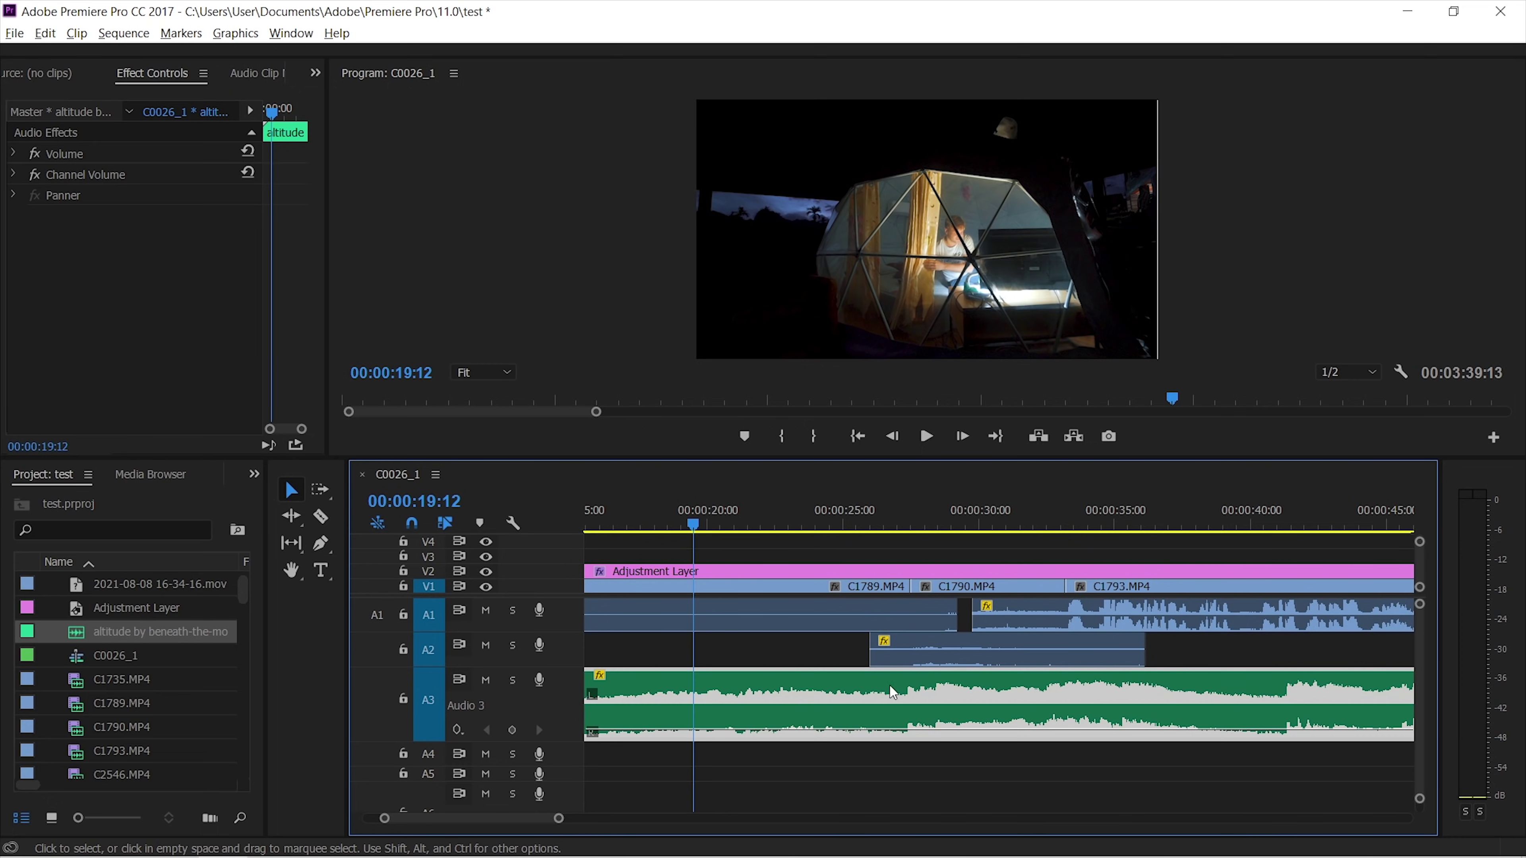
Play the sequence to the end of the video clips to check how the repositioned music fits the cuts.
key(space)
key(minus)
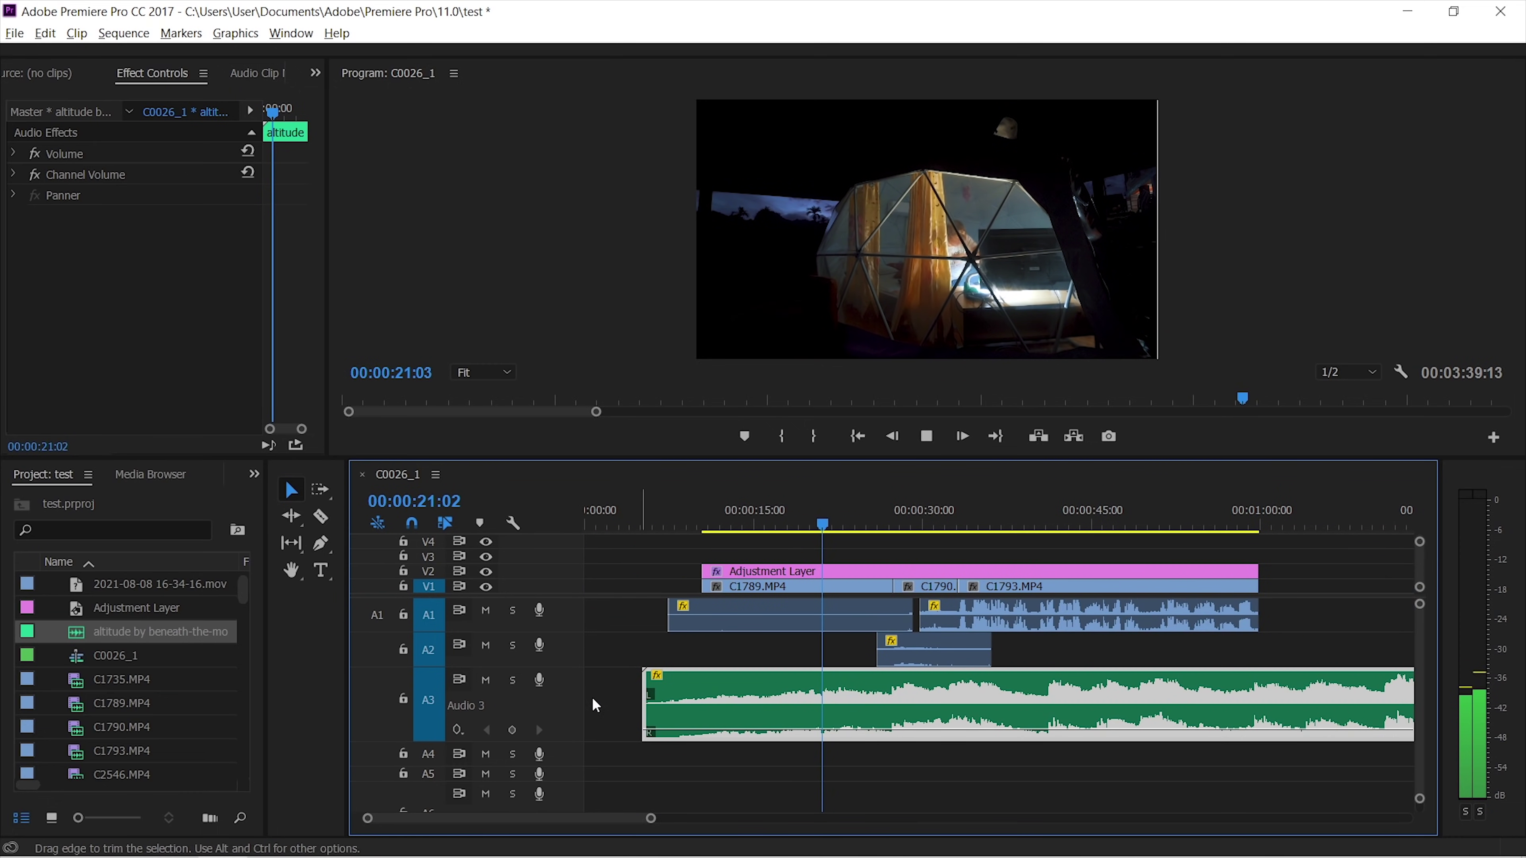
key(equal)
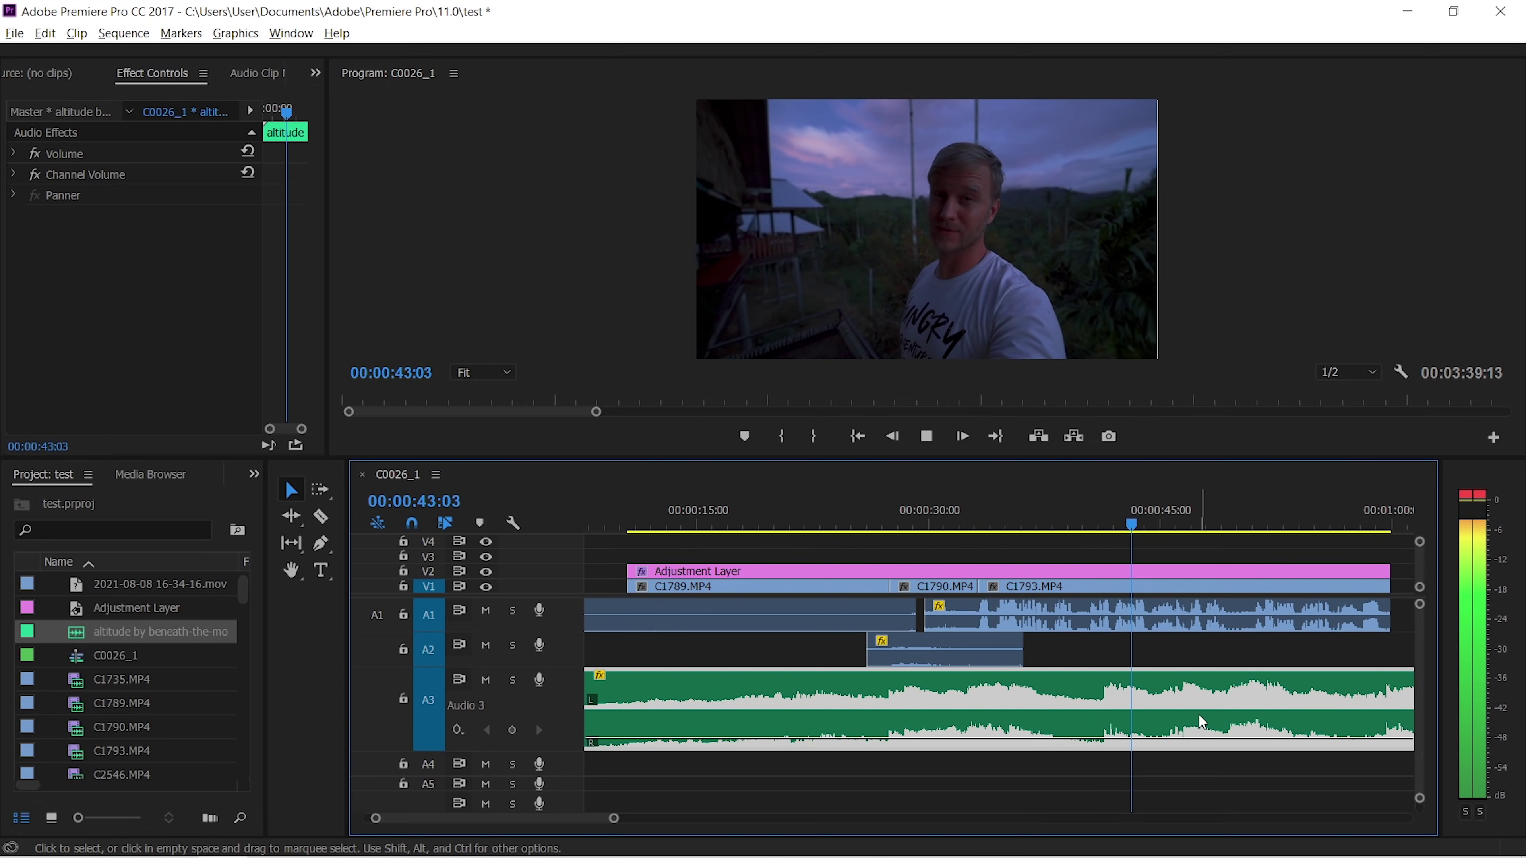
scroll(1168, 686, down, 2)
scroll(1167, 689, down, 2)
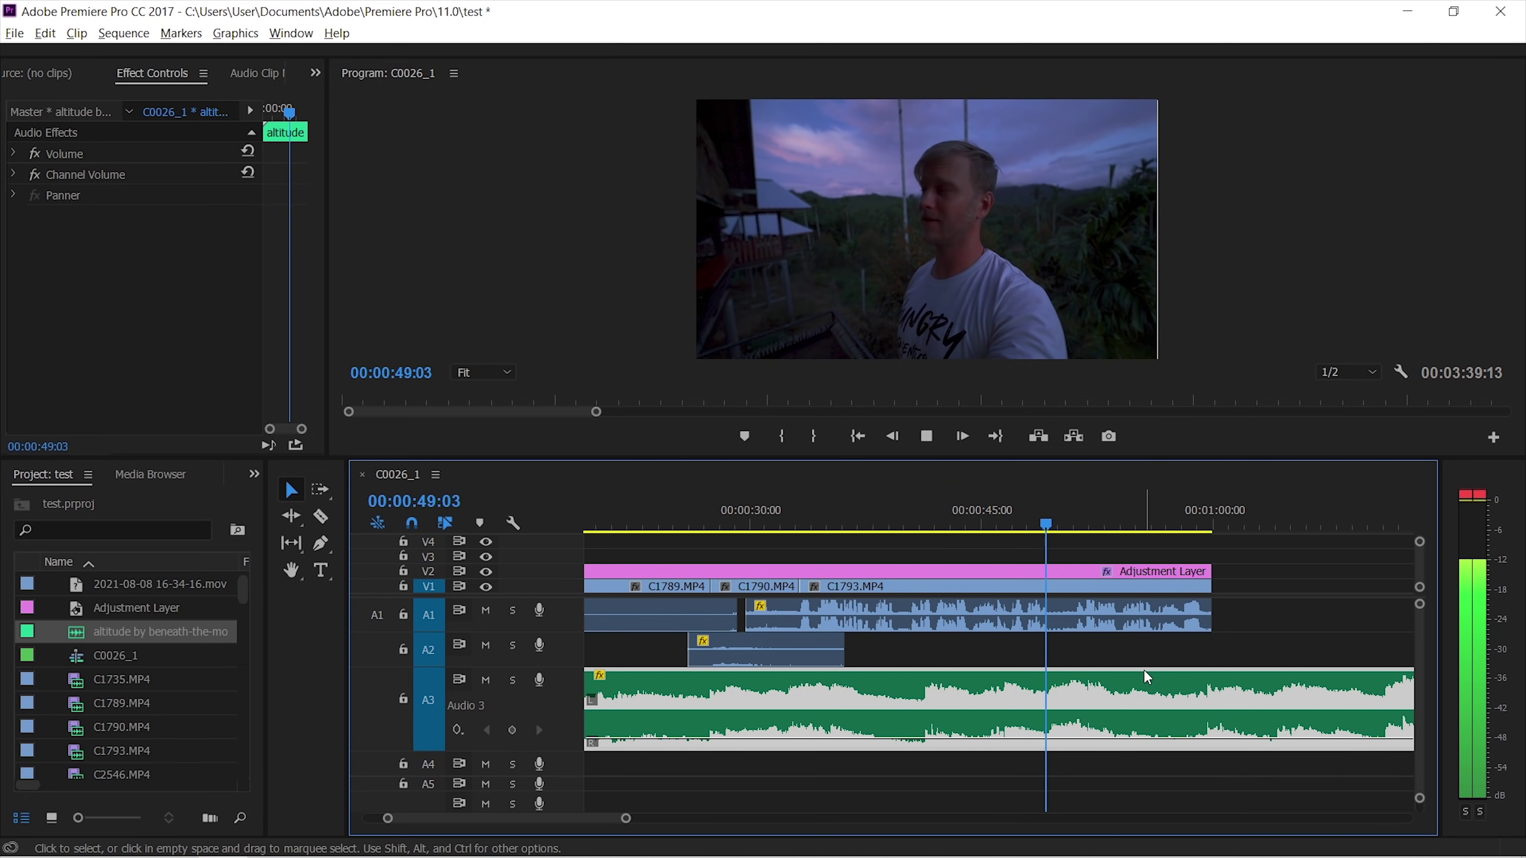
scroll(1138, 671, down, 3)
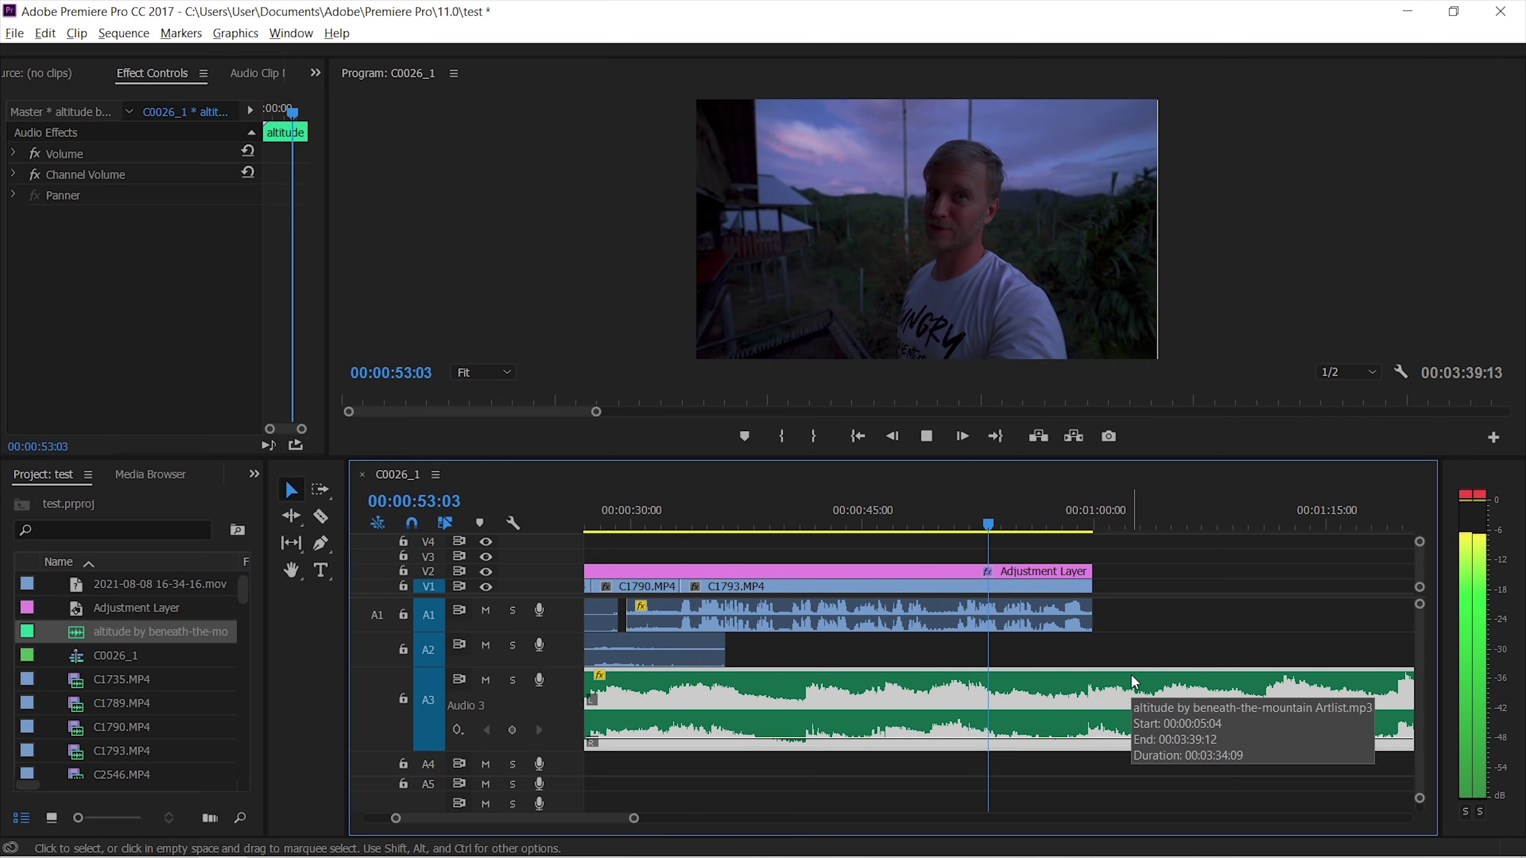
alt+scroll(1131, 673, down, 2)
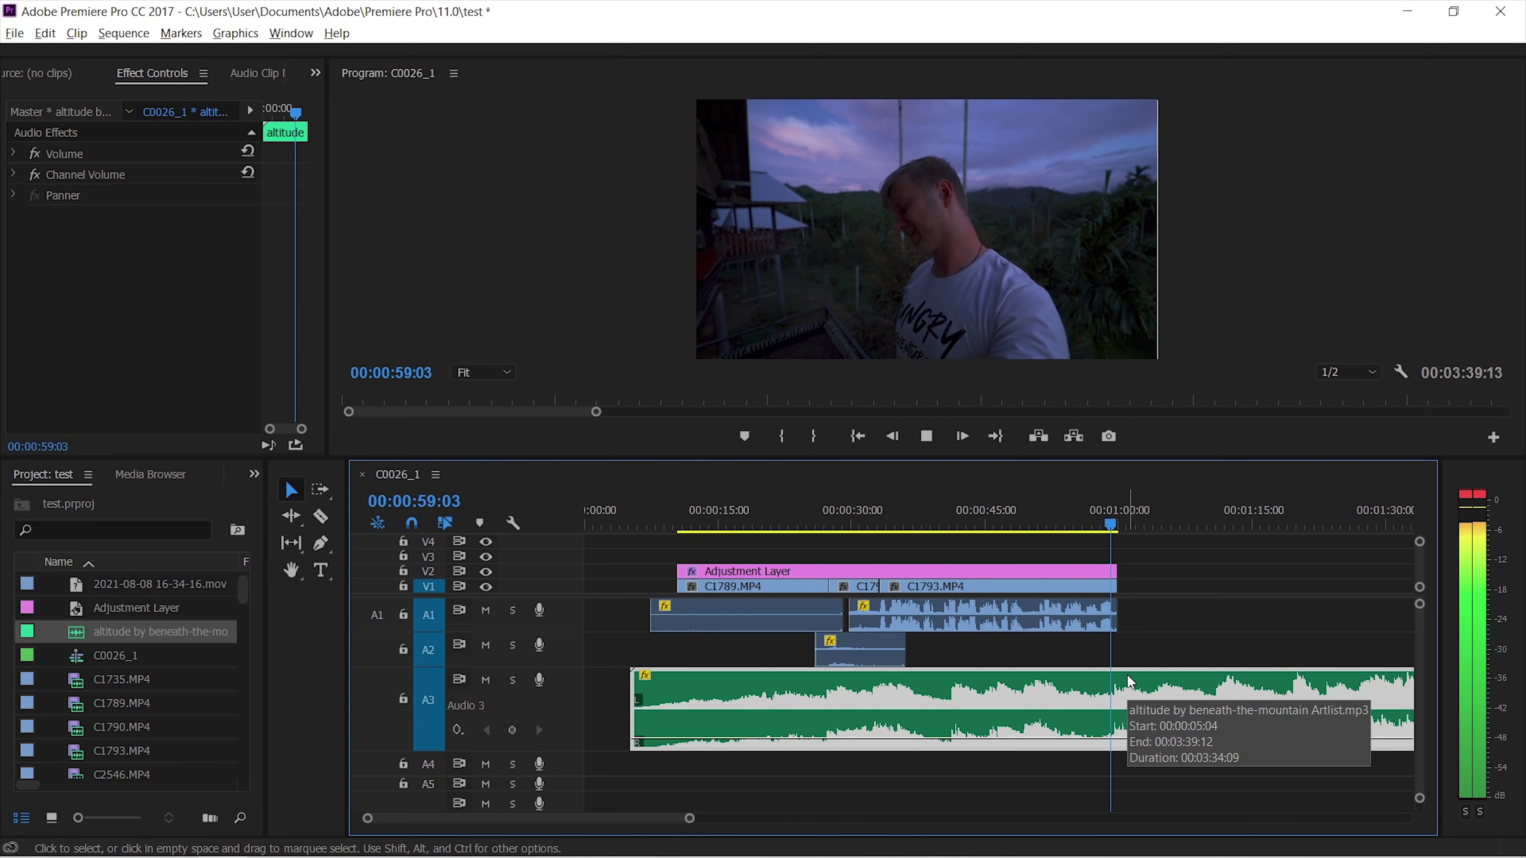
key(space)
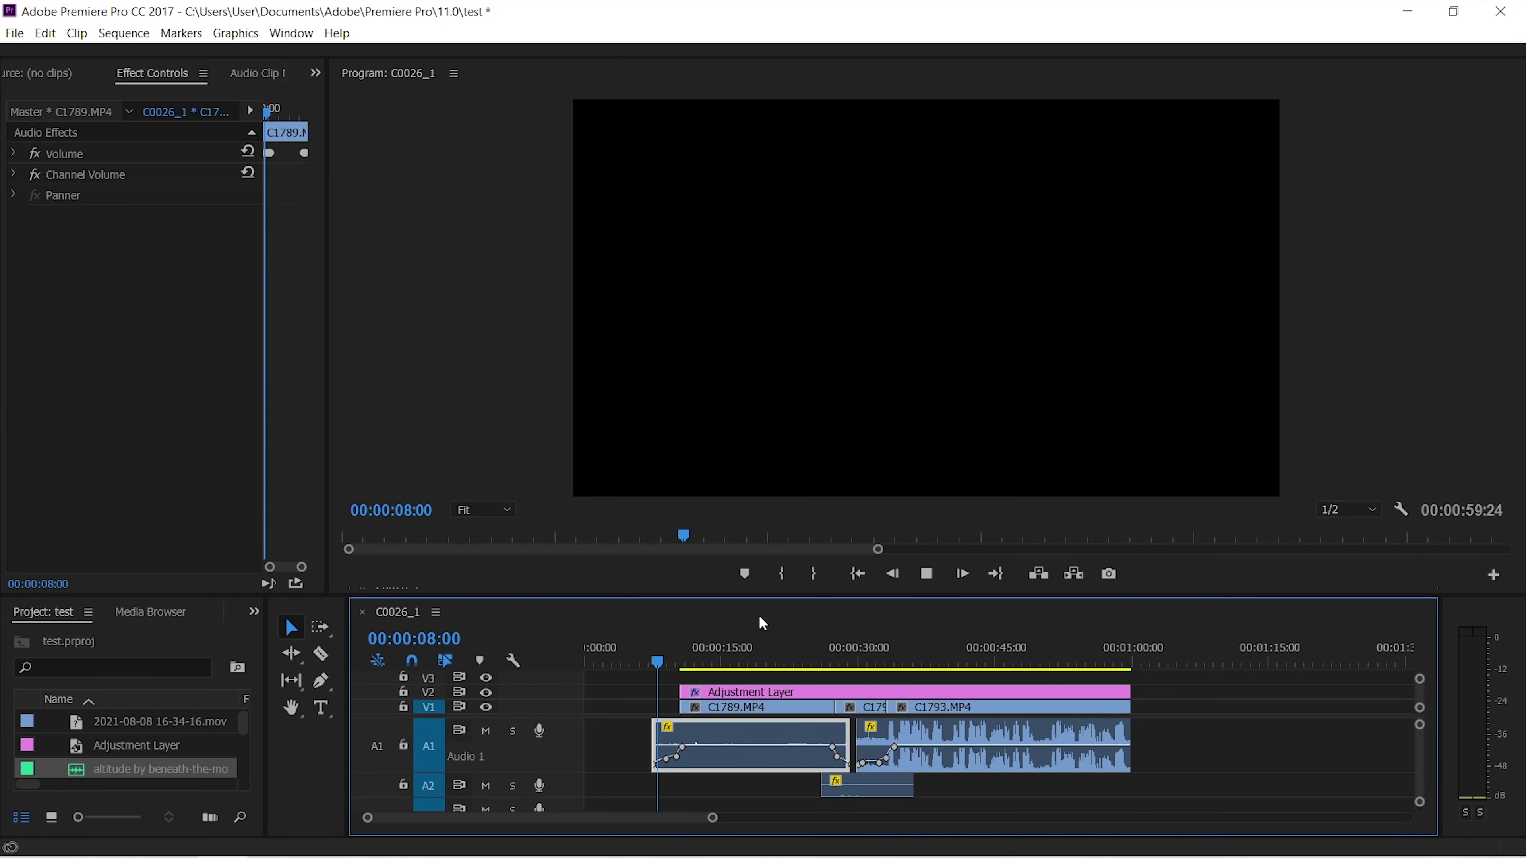